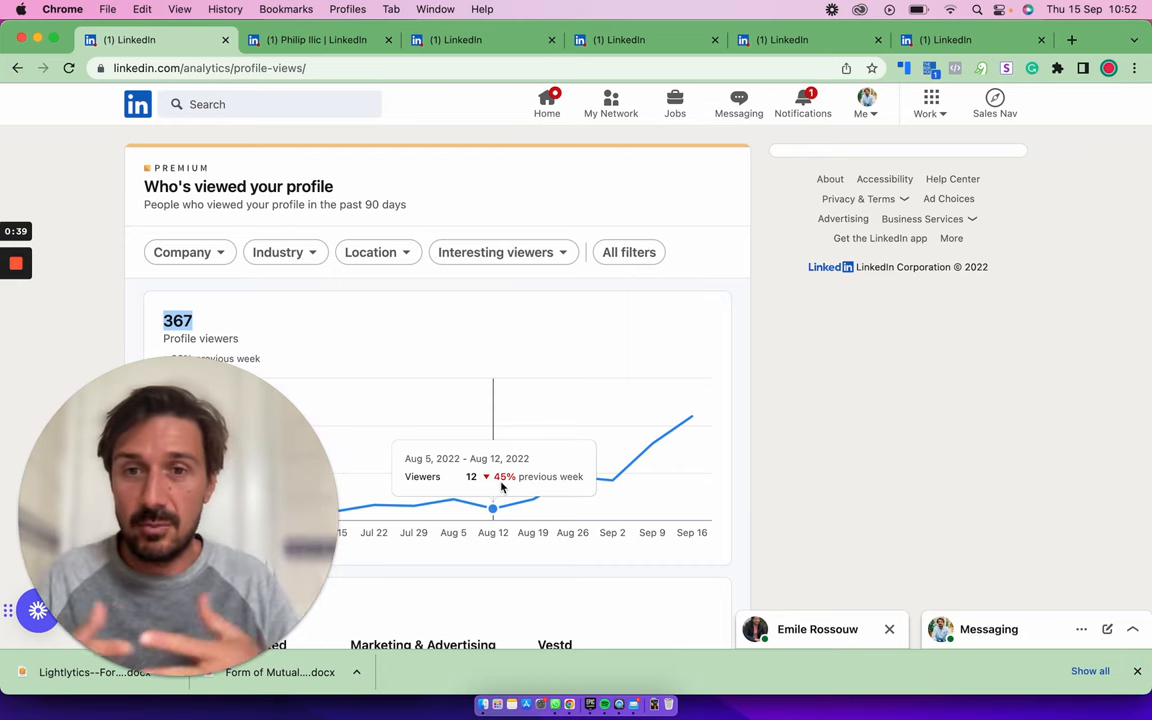
View the profile page, revisit the 367-viewer profile viewers chart, then switch to the recent posts feed
click(304, 42)
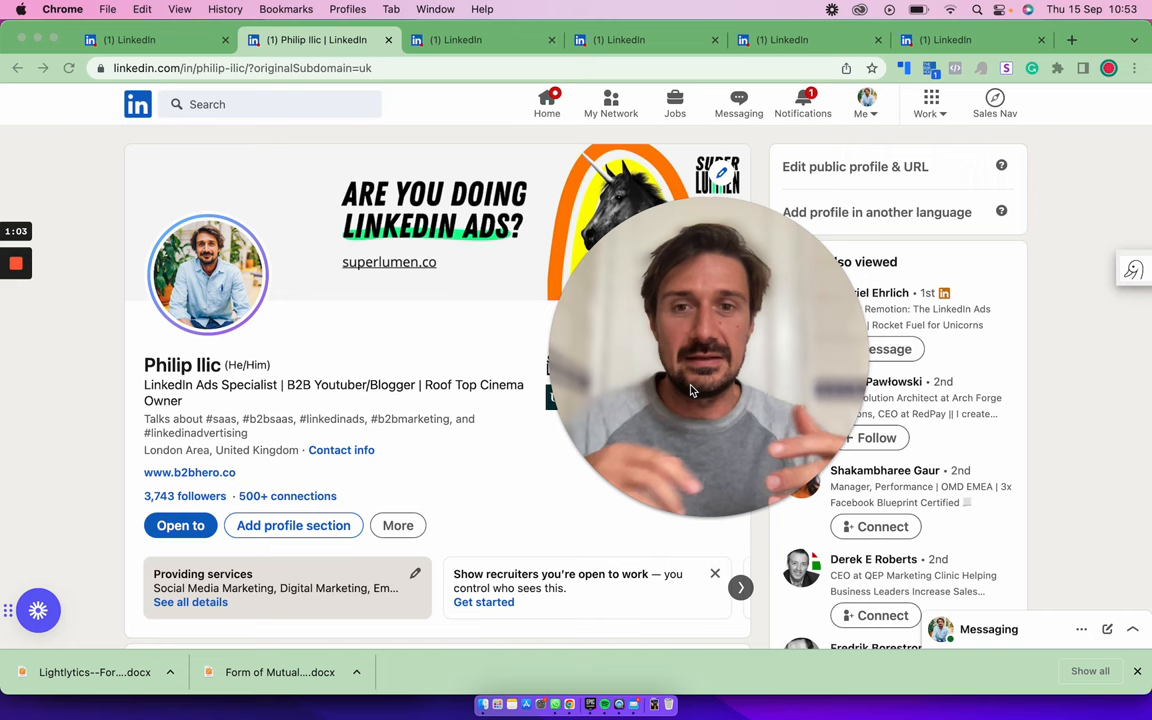
drag(692, 400, 640, 445)
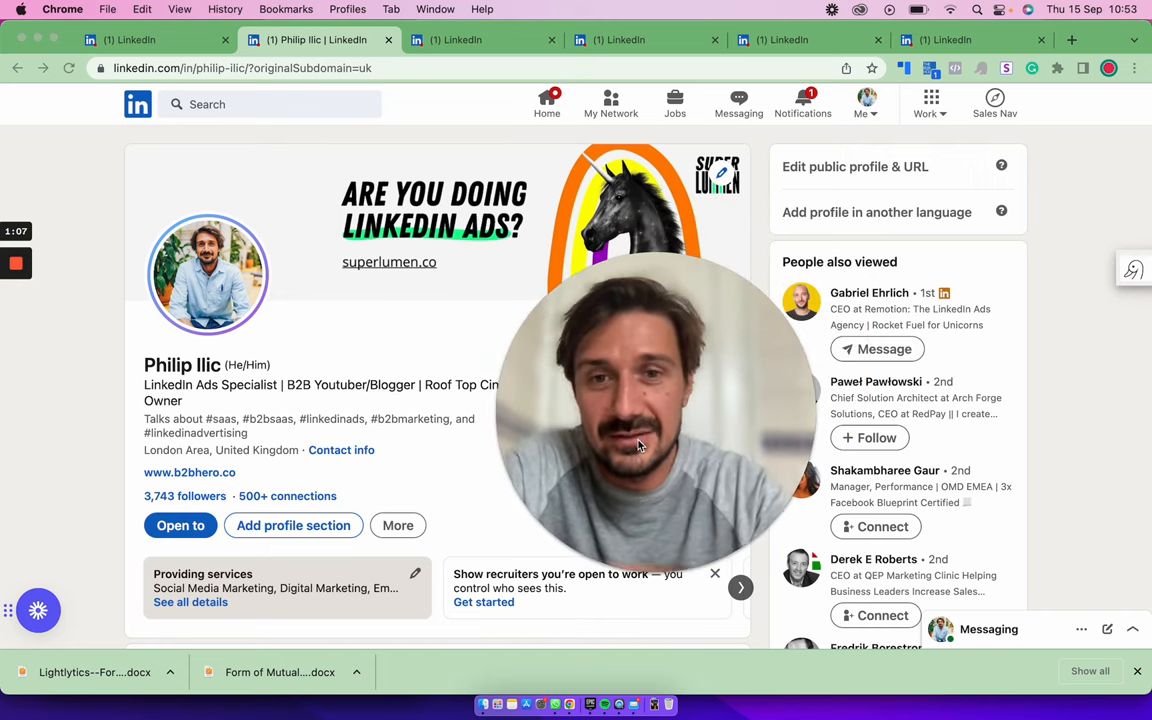
click(189, 45)
mouse_move(537, 321)
mouse_down()
mouse_move(172, 275)
mouse_move(143, 208)
mouse_up()
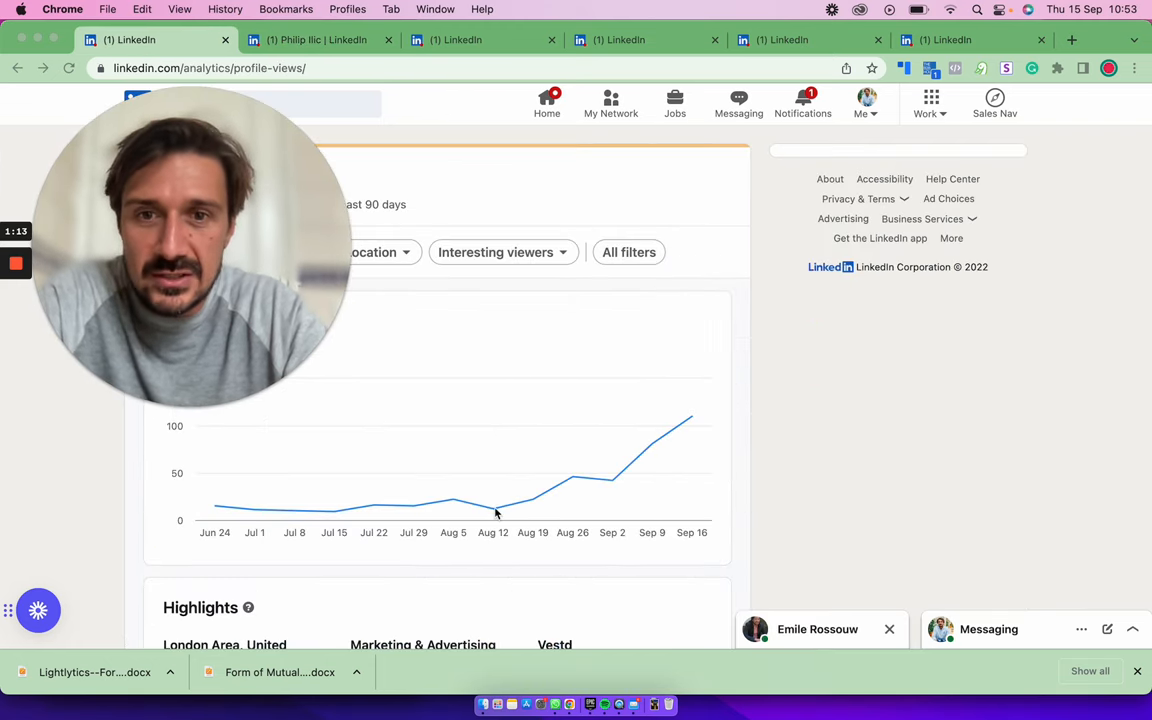
mouse_move(572, 477)
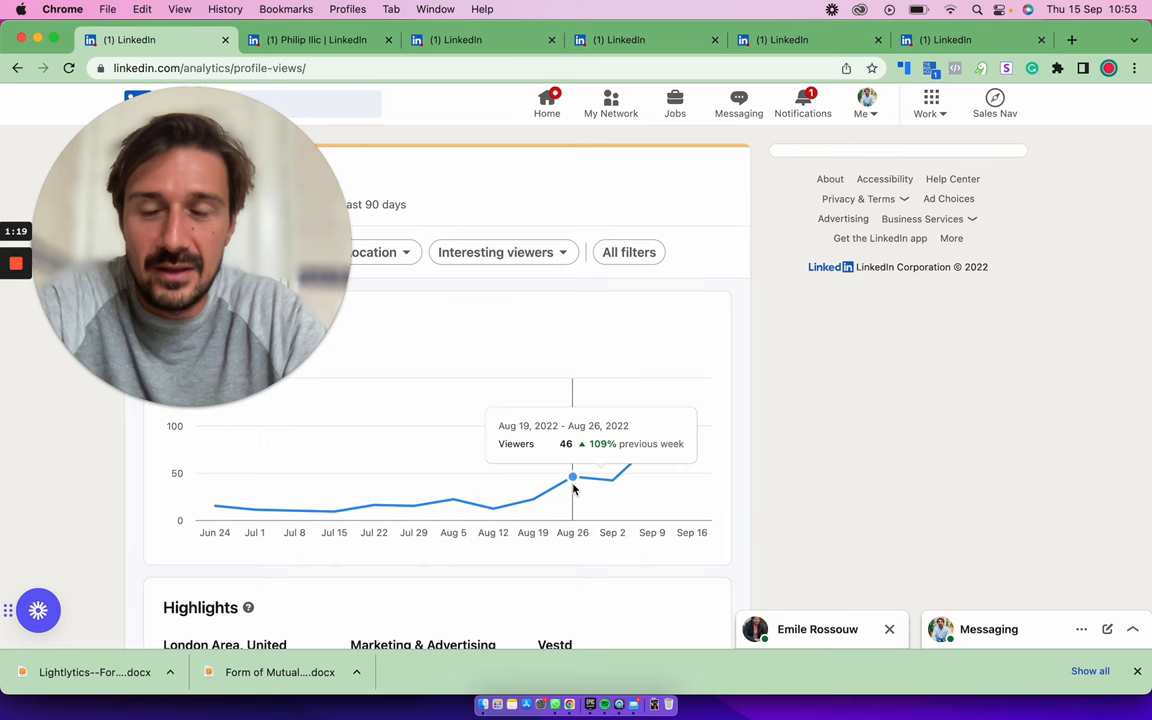
drag(244, 260, 640, 368)
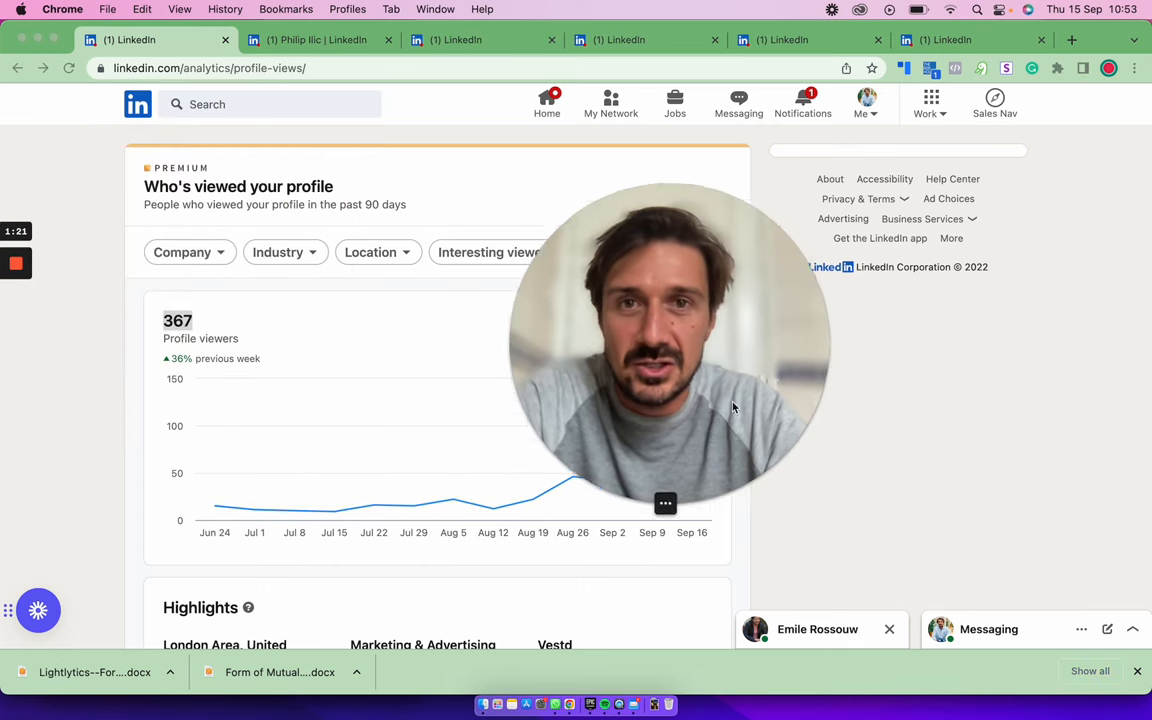
key(ctrl+Tab)
key(ctrl+Tab)
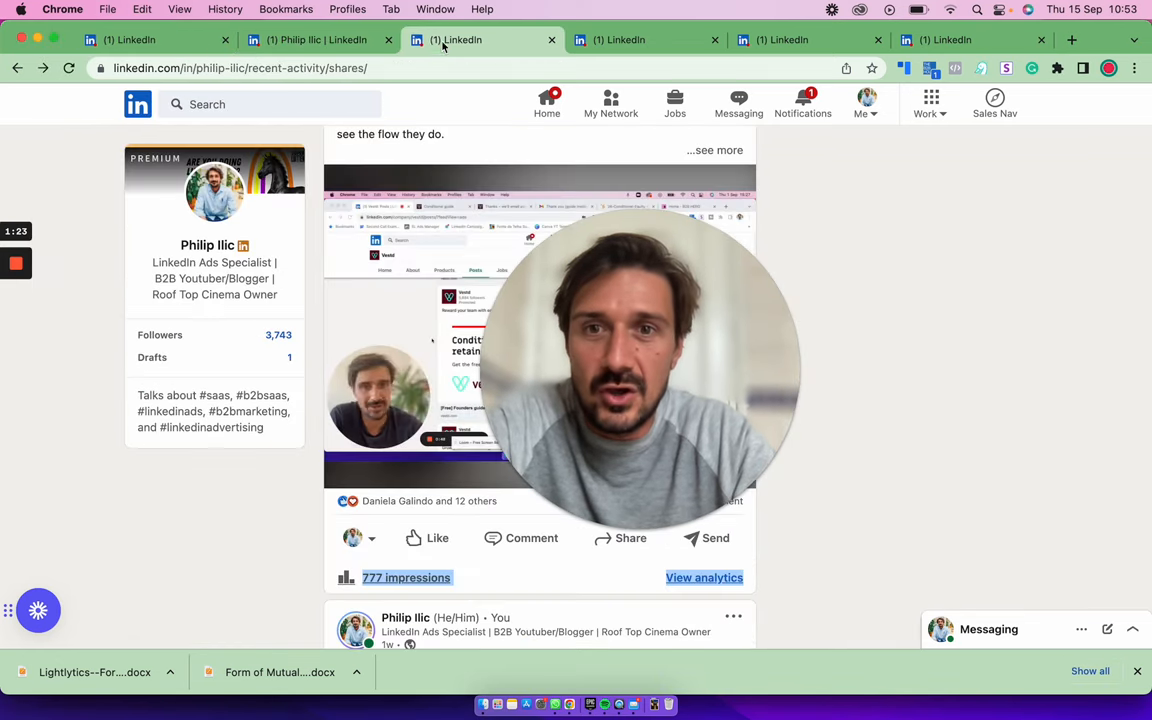
Scroll the recent activity feed to review posts' impressions
drag(566, 390, 898, 340)
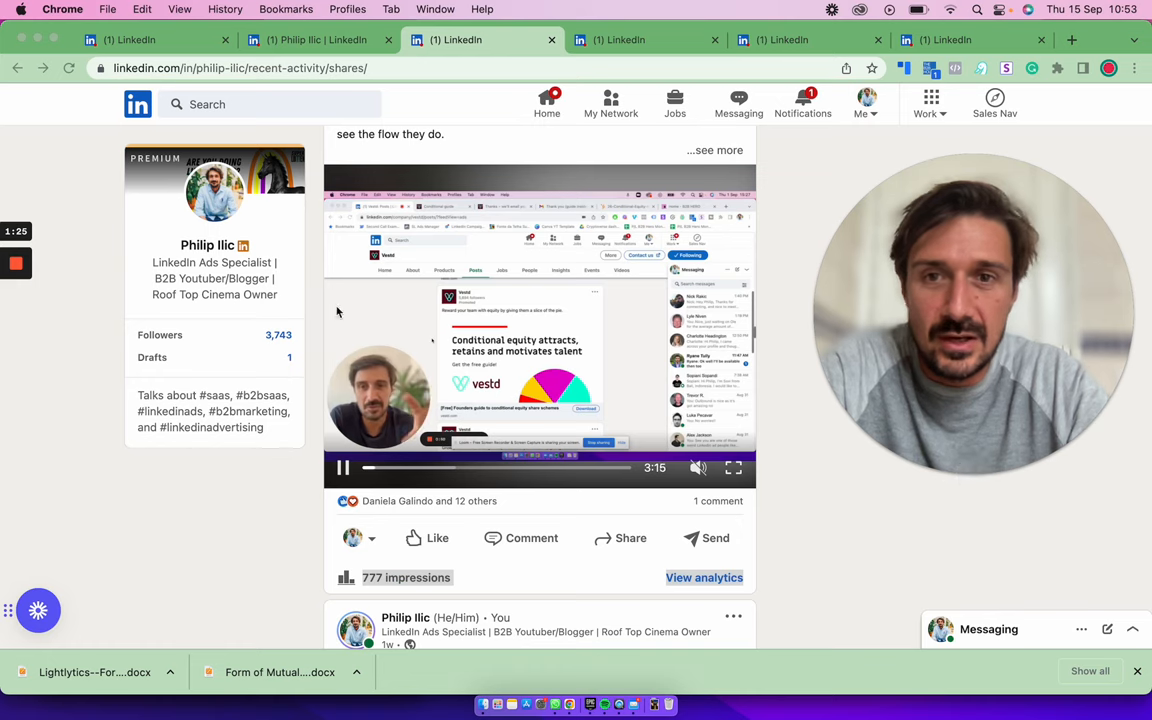
scroll(548, 484, down, 3)
scroll(548, 484, down, 5)
scroll(548, 484, down, 2)
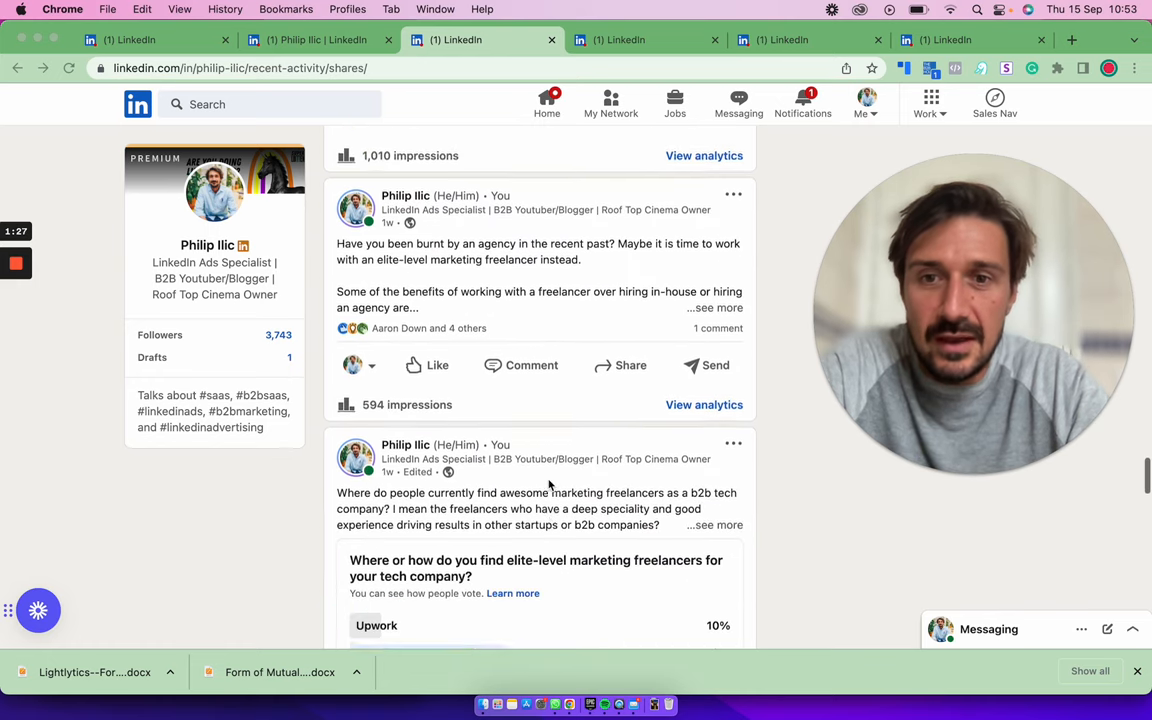
scroll(548, 484, down, 5)
scroll(548, 484, down, 2)
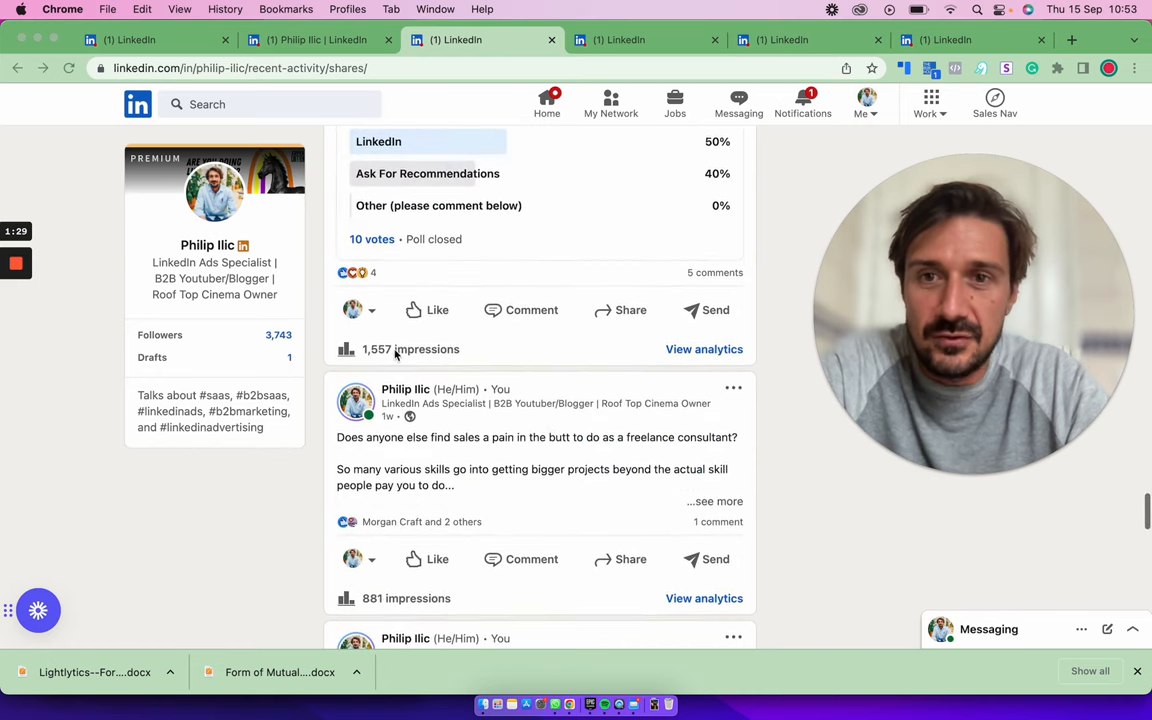
scroll(485, 333, down, 3)
scroll(484, 330, down, 1)
scroll(470, 360, up, 1)
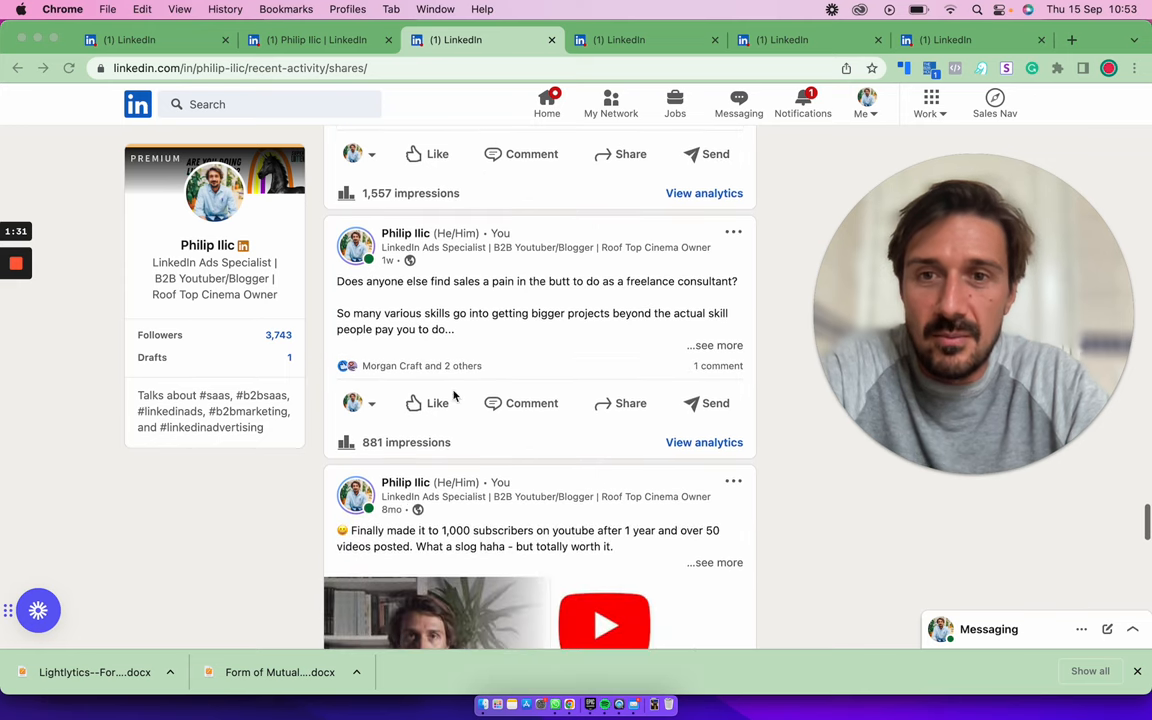
scroll(443, 449, up, 3)
scroll(443, 449, up, 1)
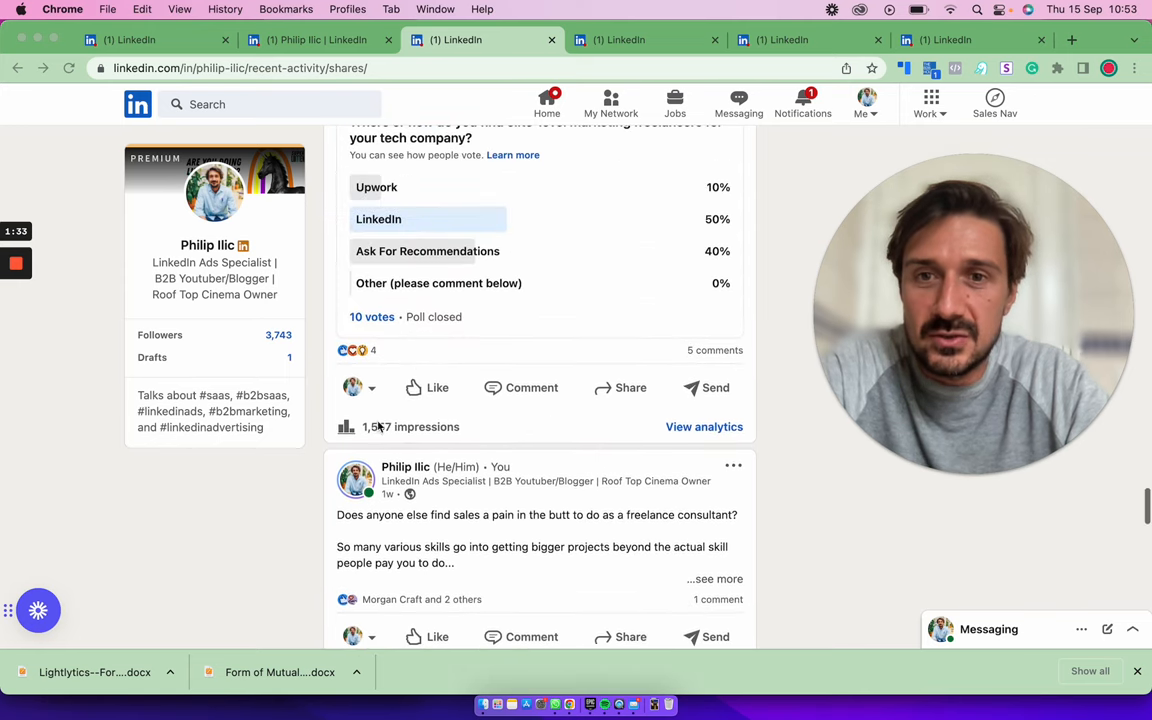
scroll(463, 411, up, 3)
scroll(465, 399, up, 3)
scroll(465, 399, up, 1)
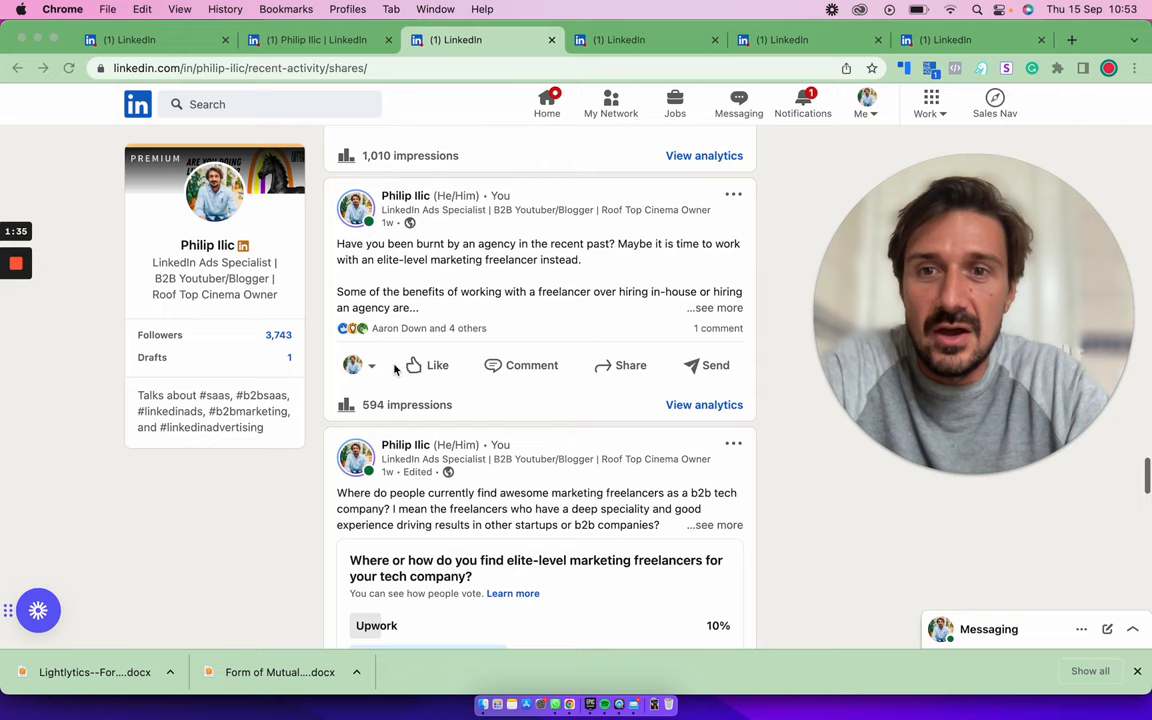
scroll(440, 380, up, 2)
scroll(408, 353, up, 3)
scroll(408, 353, up, 1)
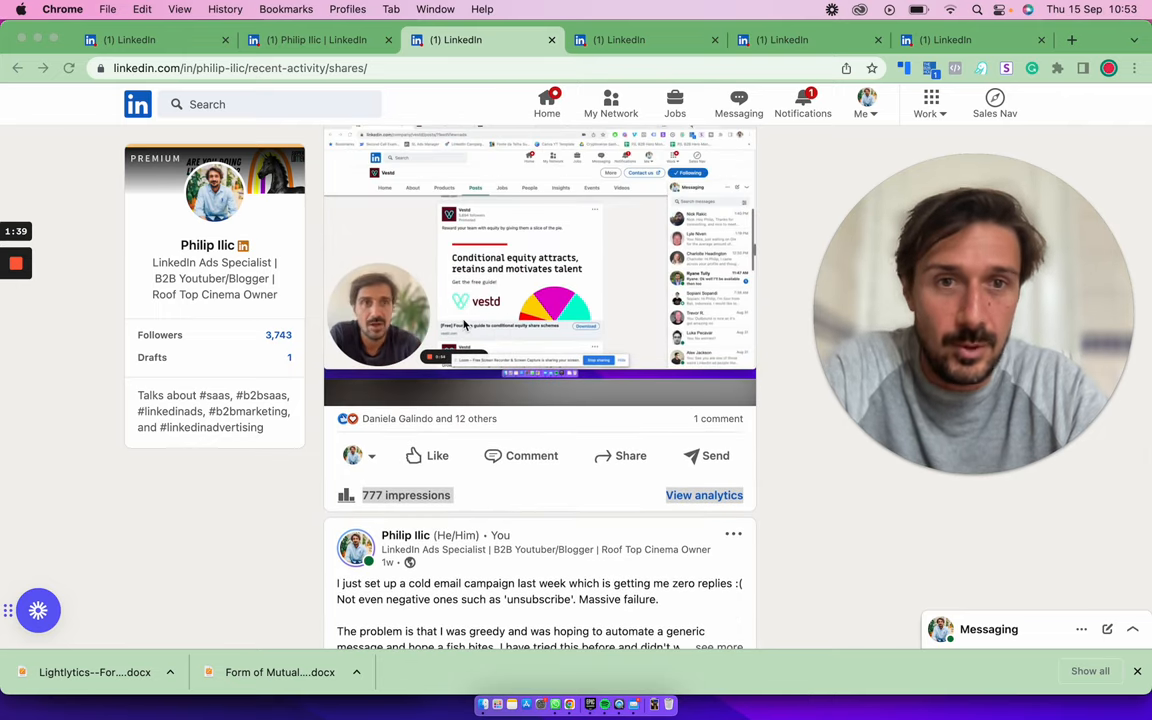
scroll(462, 395, up, 1)
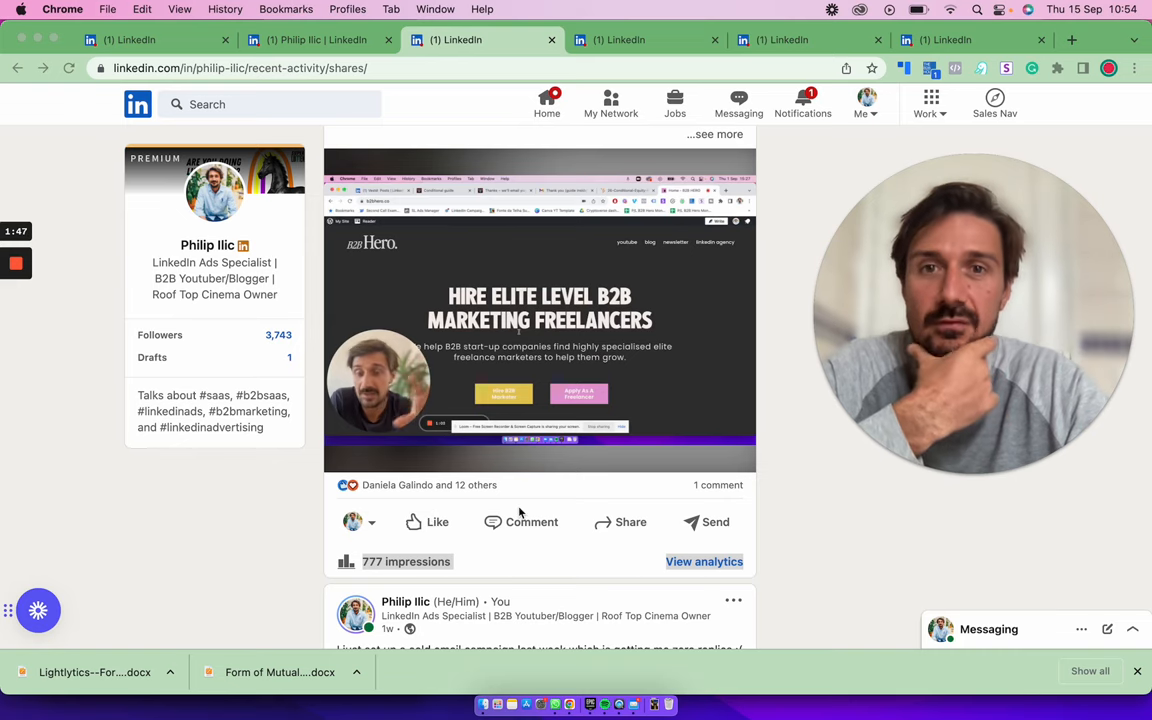
scroll(500, 450, up, 2)
Check the video post's and cold email post's analytics (1,010 impressions), then return to the recent posts feed
click(946, 42)
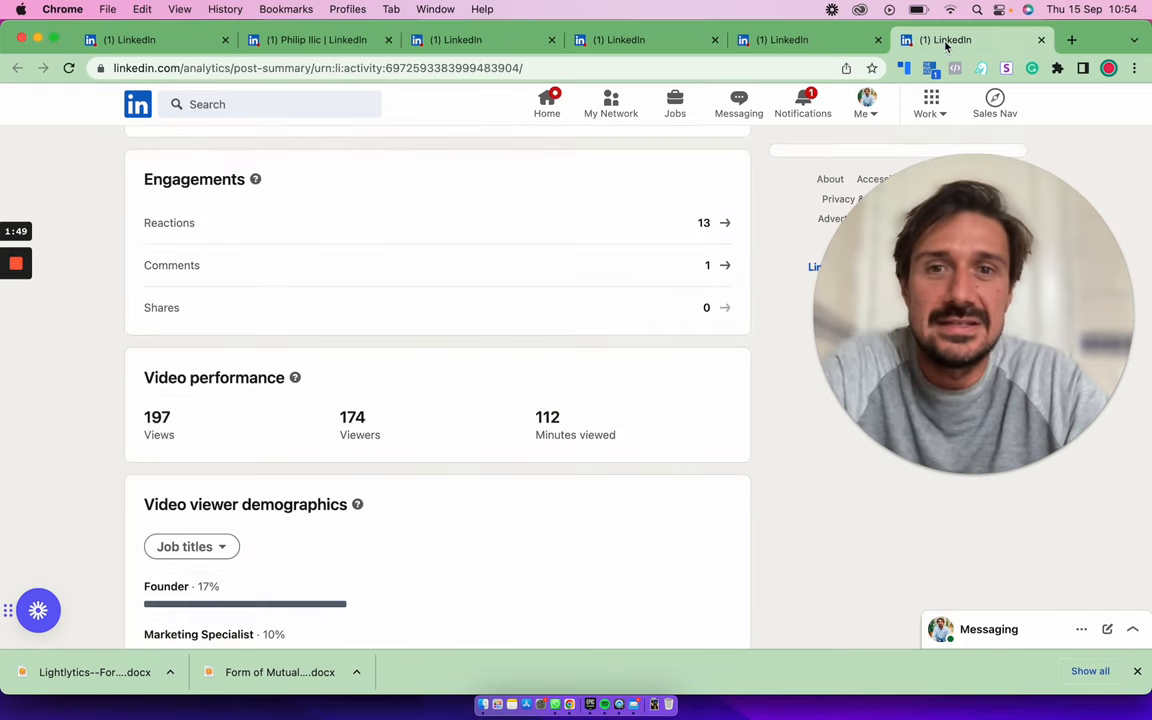
scroll(312, 423, down, 5)
scroll(312, 423, up, 2)
scroll(312, 423, up, 8)
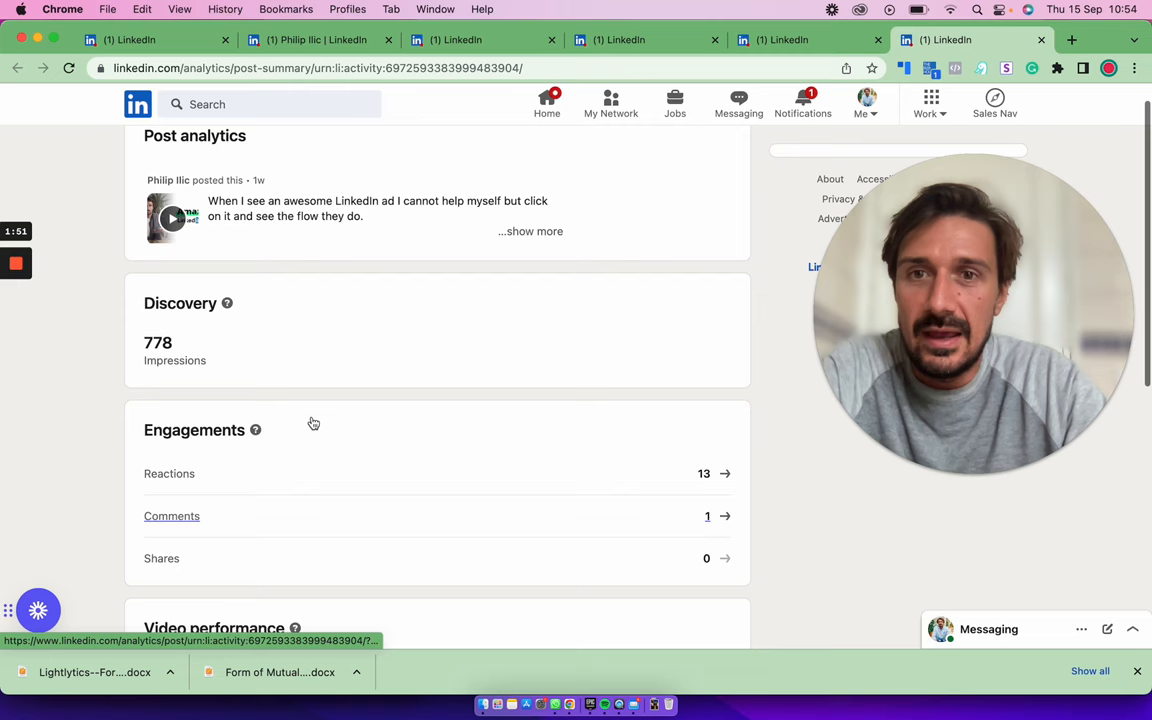
scroll(312, 423, up, 1)
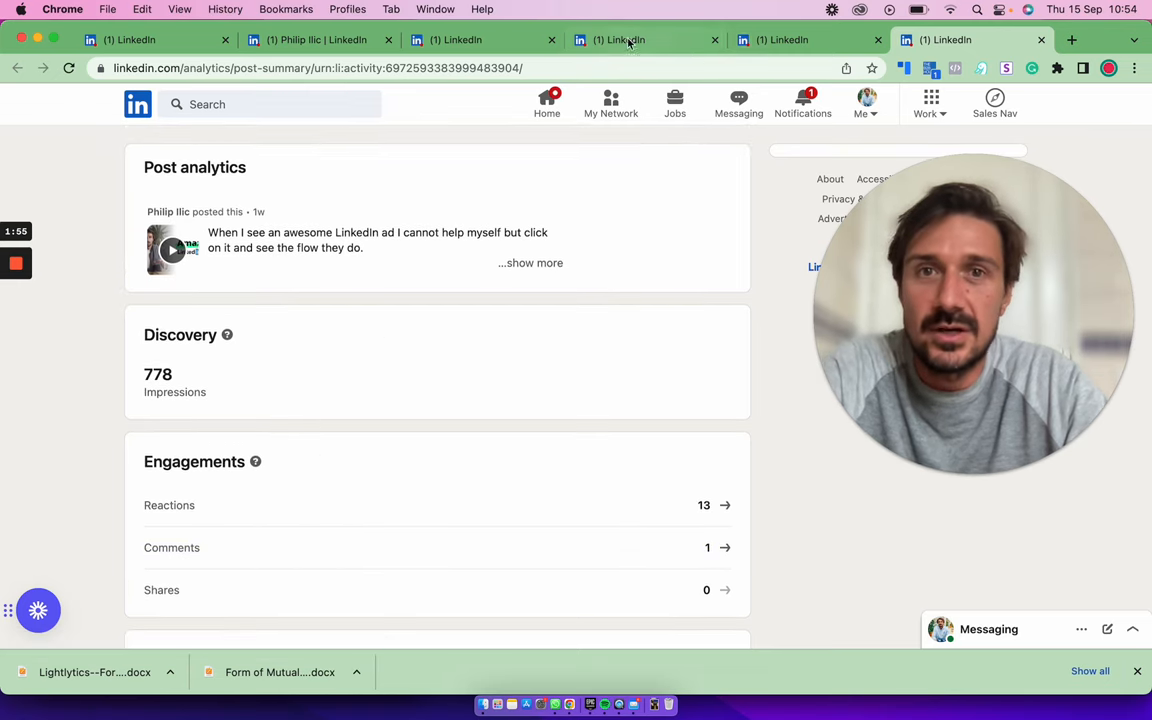
click(800, 41)
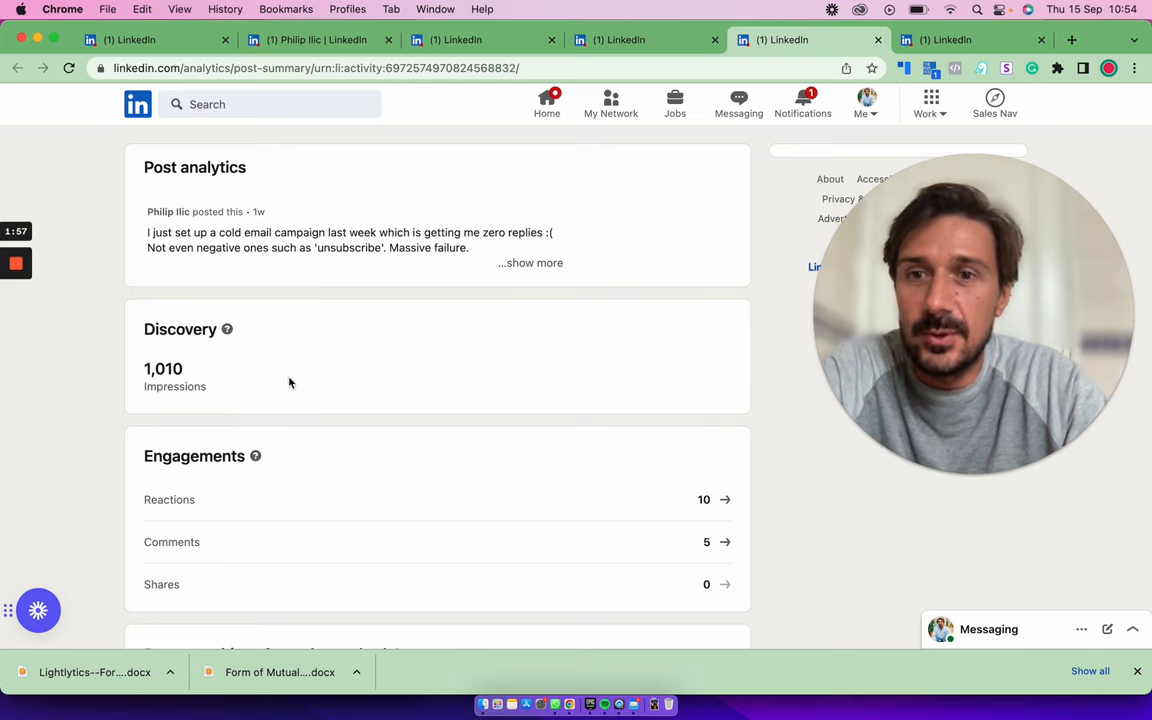
scroll(290, 383, down, 1)
click(620, 40)
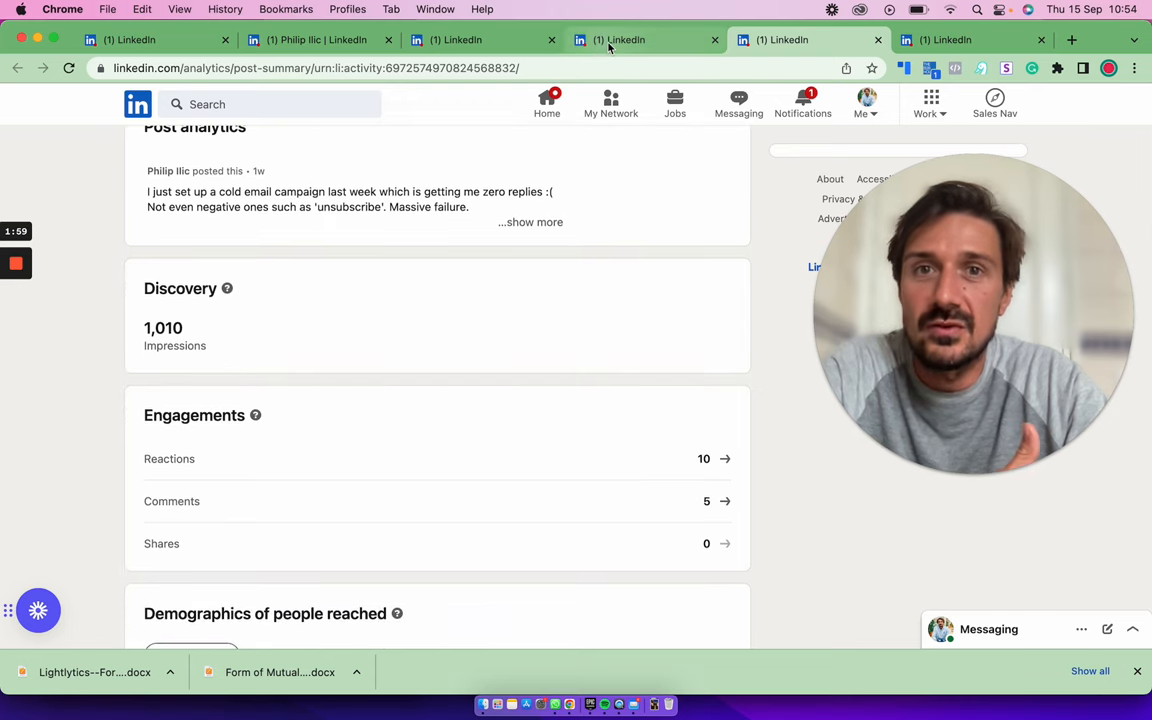
click(462, 40)
scroll(452, 323, up, 5)
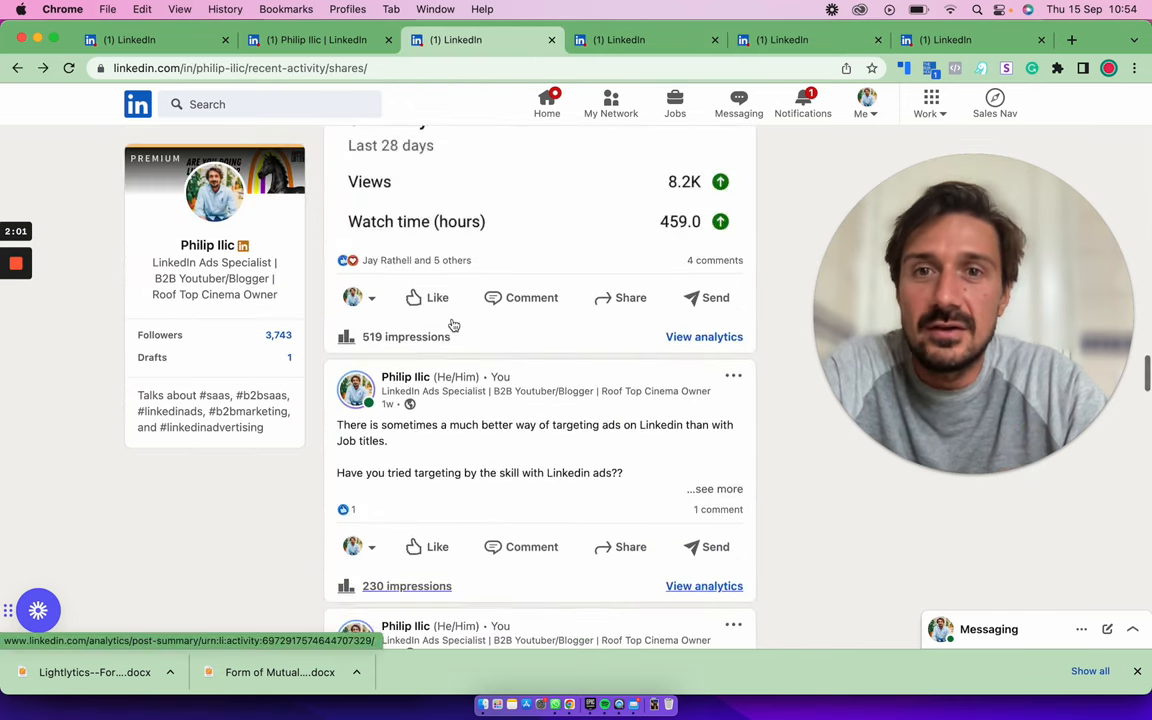
scroll(452, 323, up, 1)
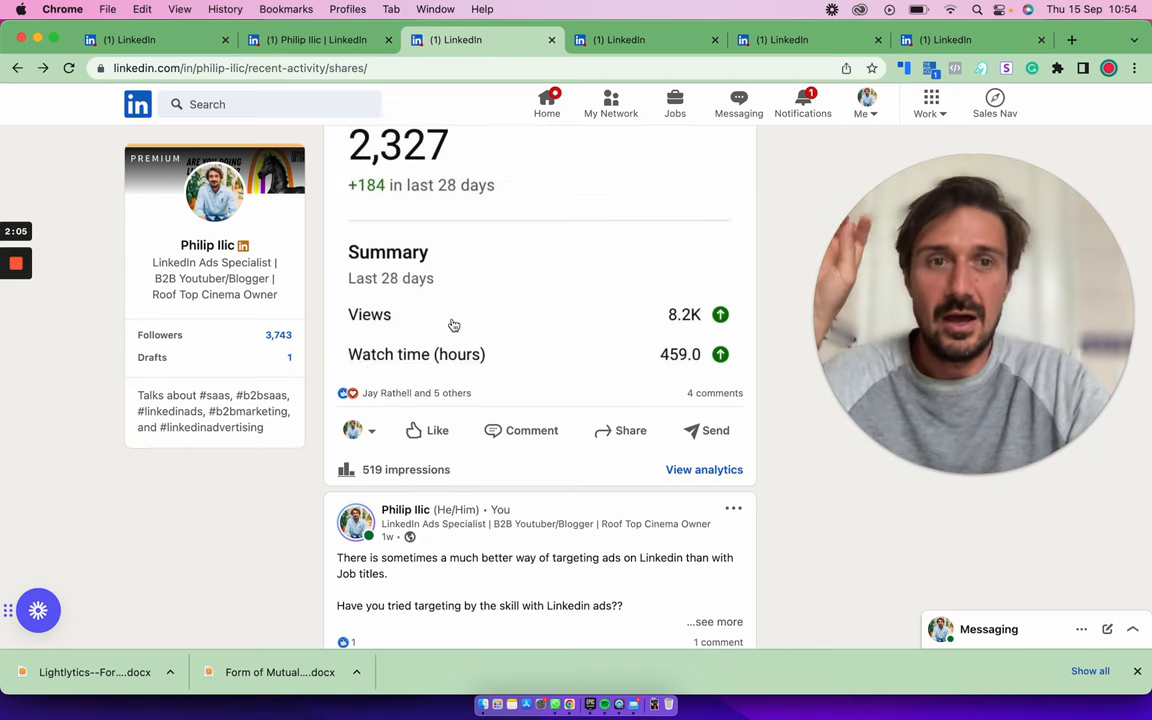
scroll(452, 323, up, 2)
scroll(452, 323, up, 3)
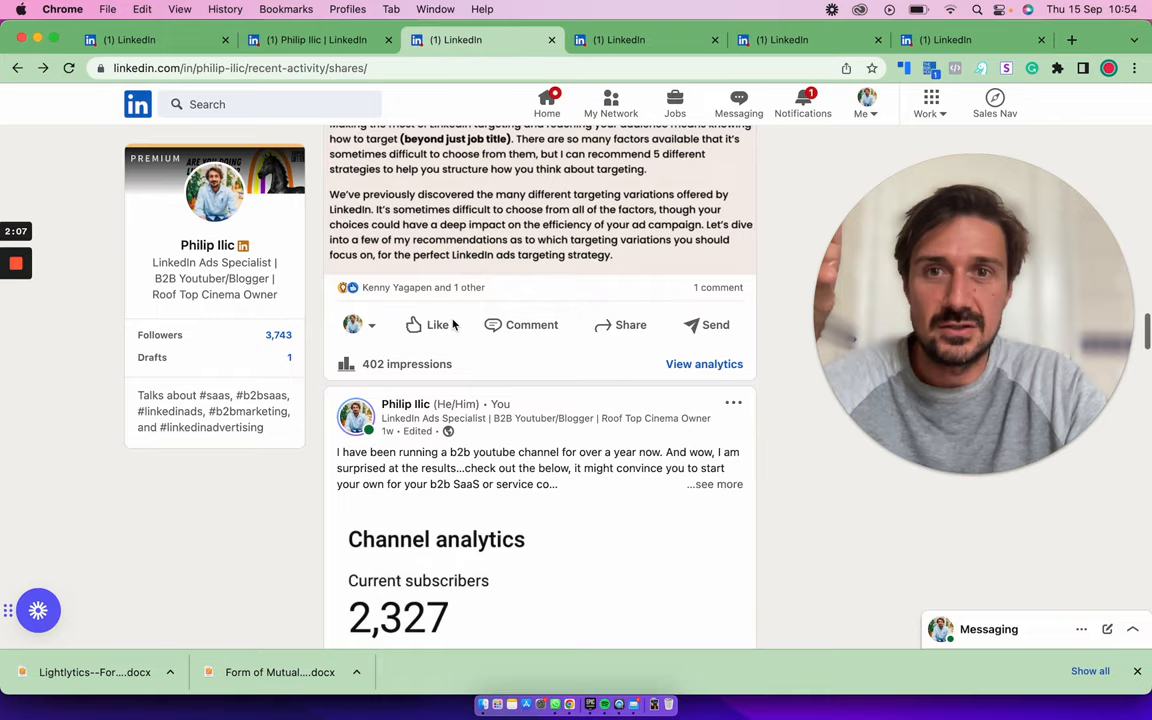
scroll(452, 323, up, 2)
scroll(452, 323, up, 3)
scroll(452, 323, up, 3)
scroll(452, 323, up, 1)
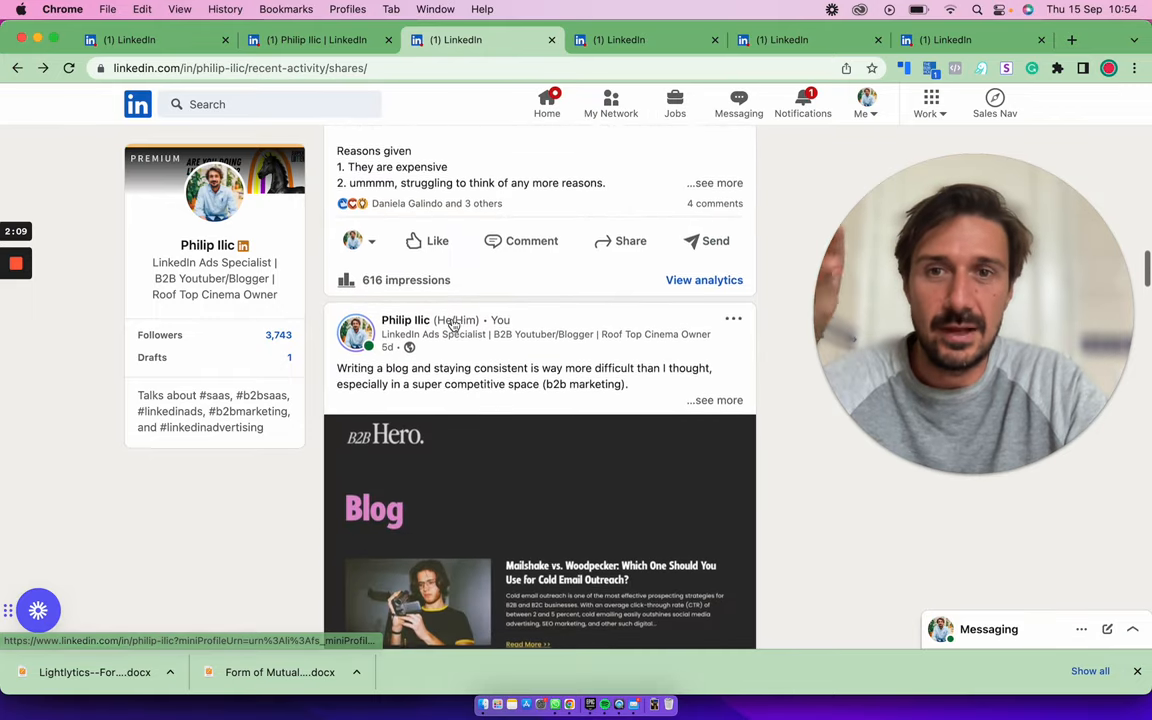
scroll(452, 325, up, 1)
scroll(452, 325, up, 2)
scroll(452, 325, up, 3)
scroll(452, 325, up, 1)
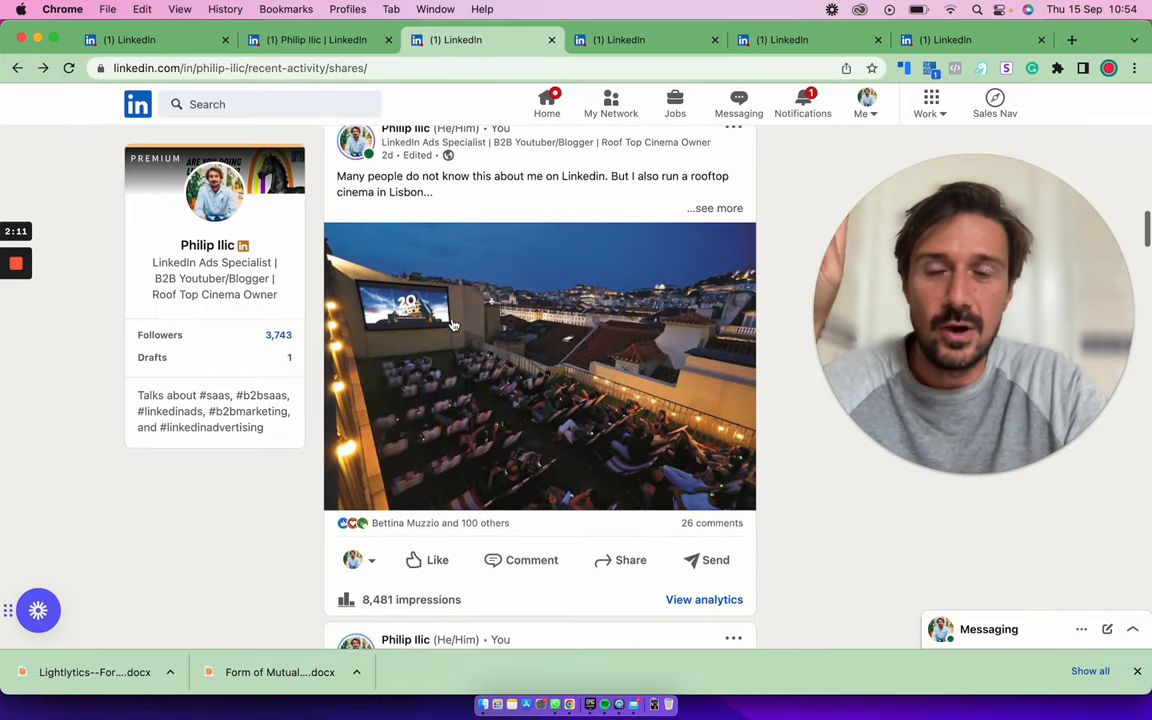
scroll(452, 325, up, 1)
scroll(452, 325, down, 1)
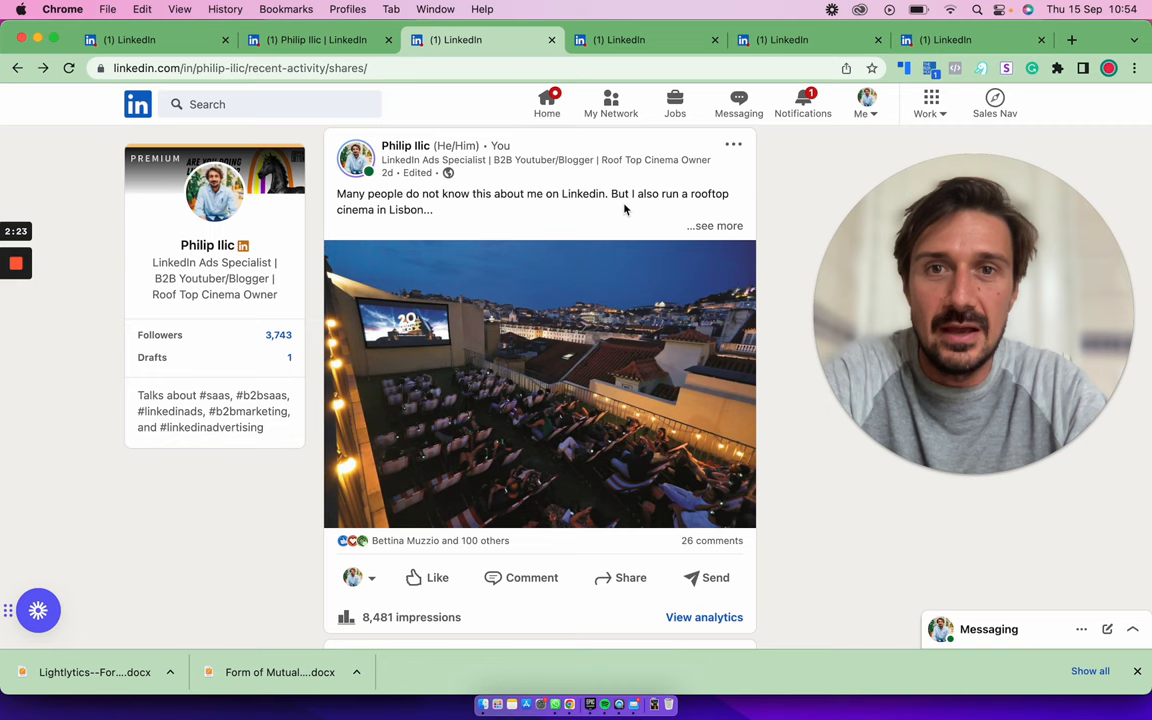
Expand the rooftop cinema post's caption, check its 8,485-impression analytics, then return to the activity feed
click(708, 229)
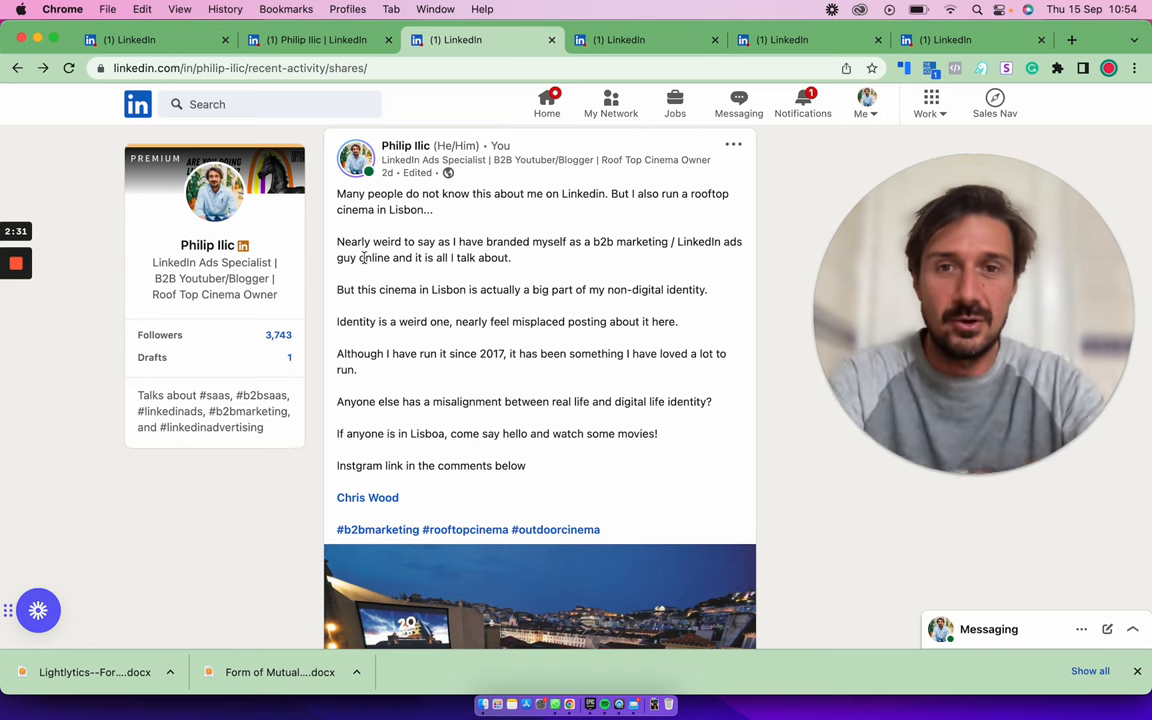
scroll(363, 257, down, 4)
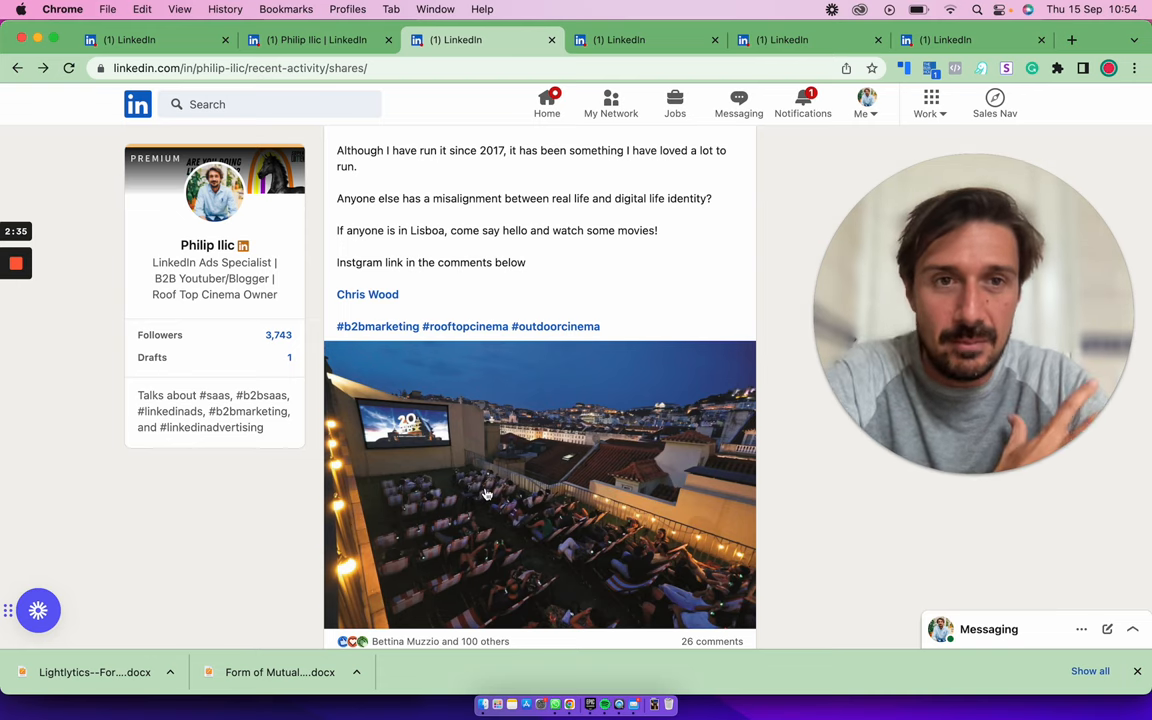
scroll(506, 322, down, 3)
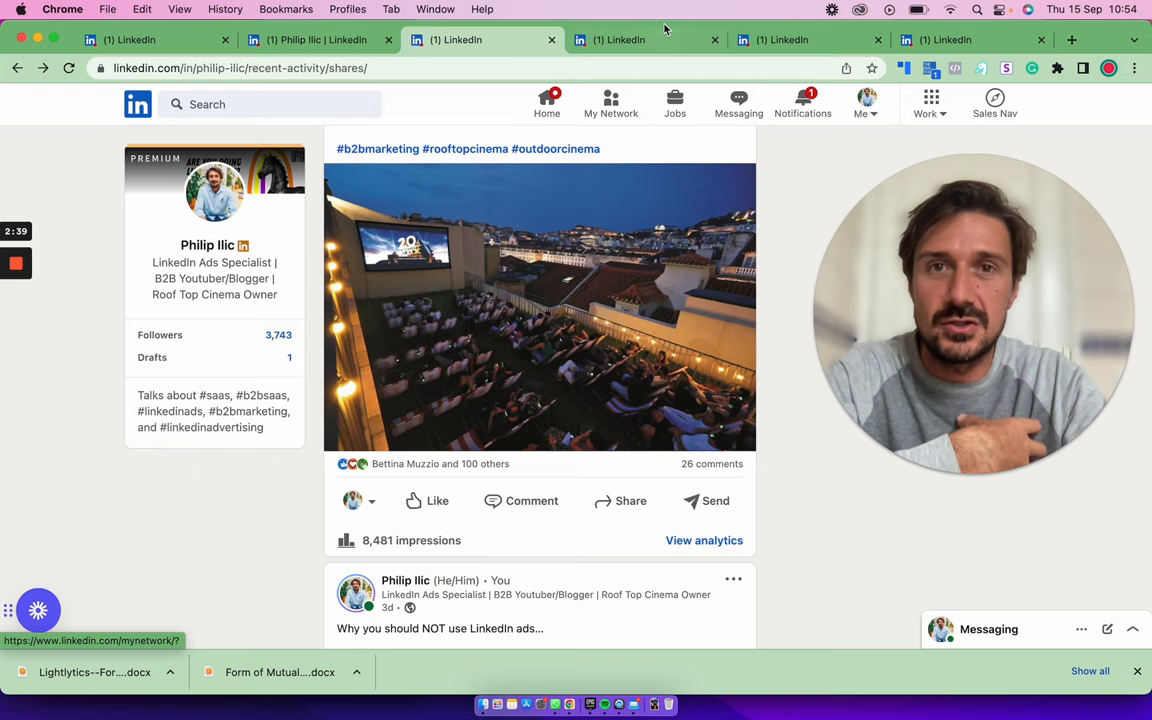
click(651, 40)
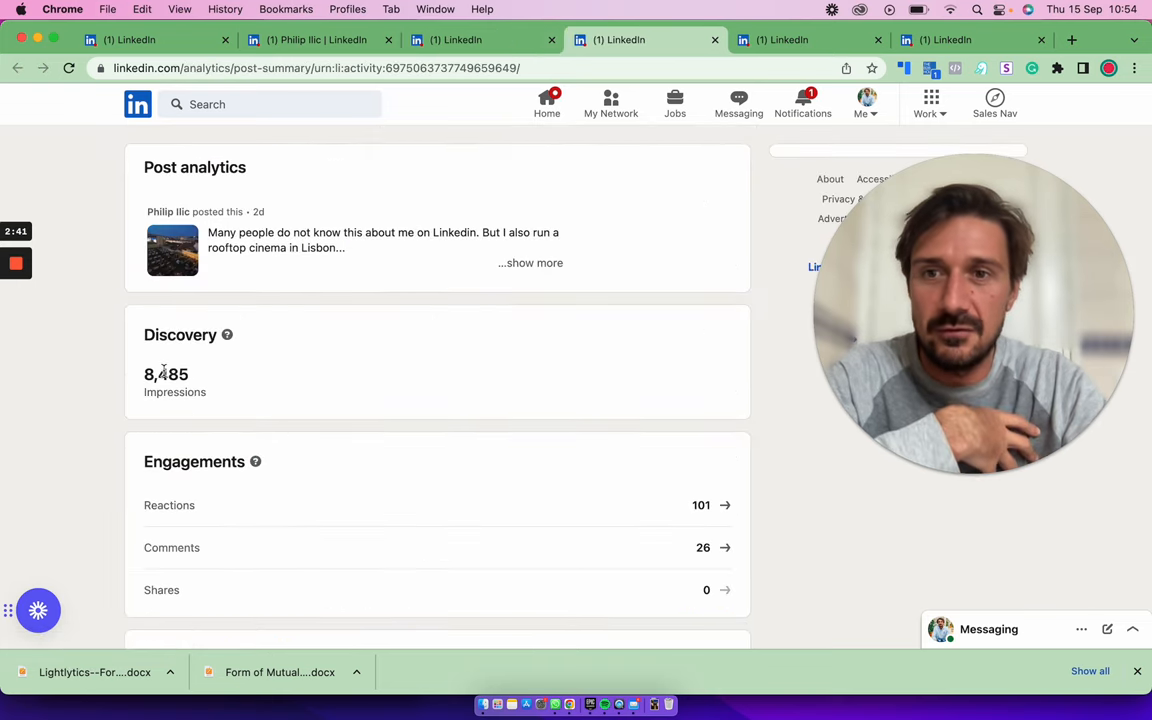
scroll(181, 378, down, 2)
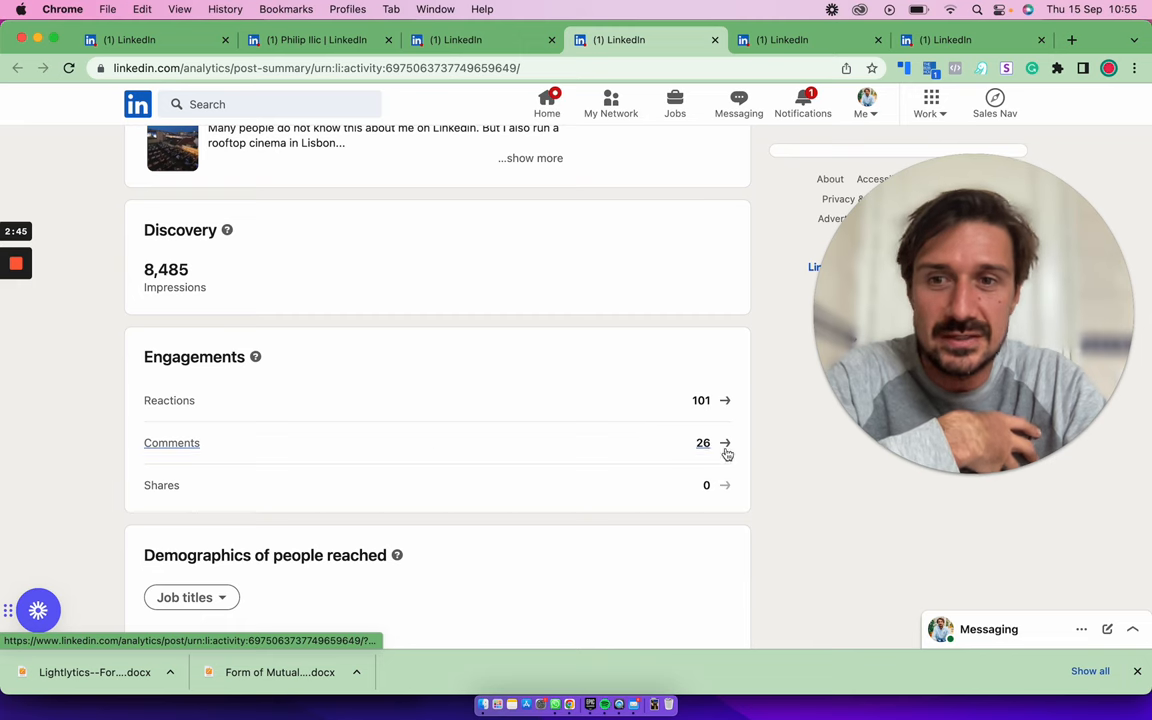
scroll(423, 439, up, 1)
scroll(423, 439, up, 2)
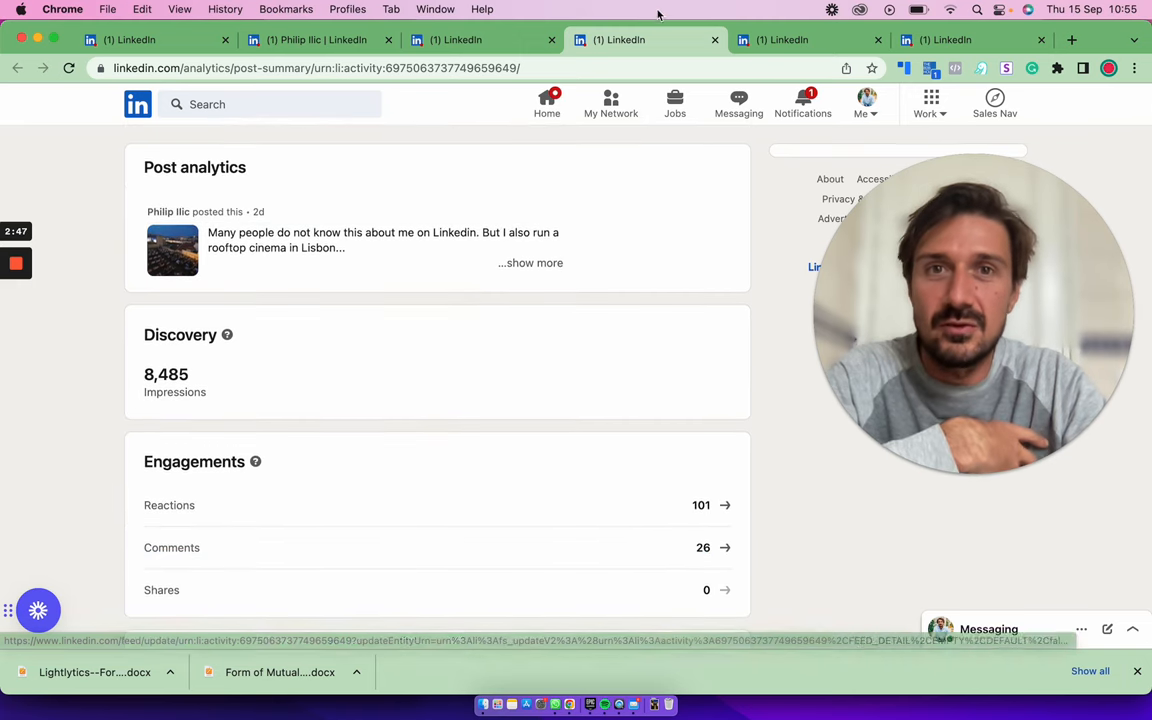
click(476, 42)
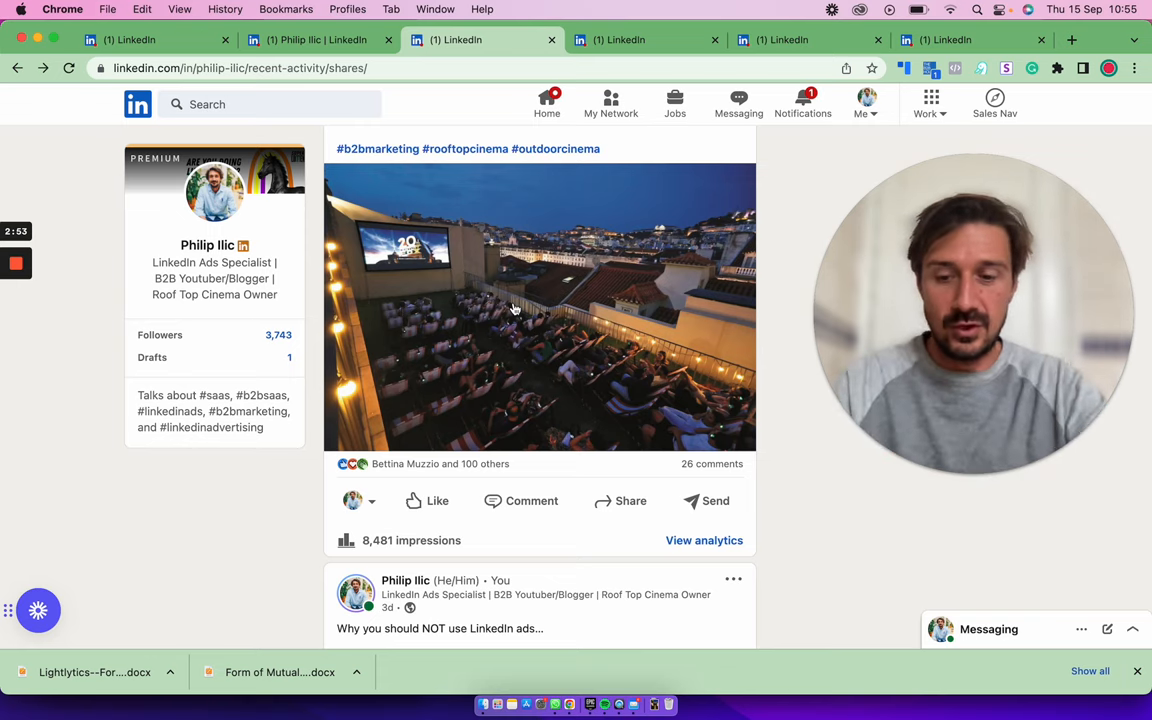
scroll(513, 308, up, 2)
scroll(513, 308, up, 1)
scroll(513, 308, up, 1)
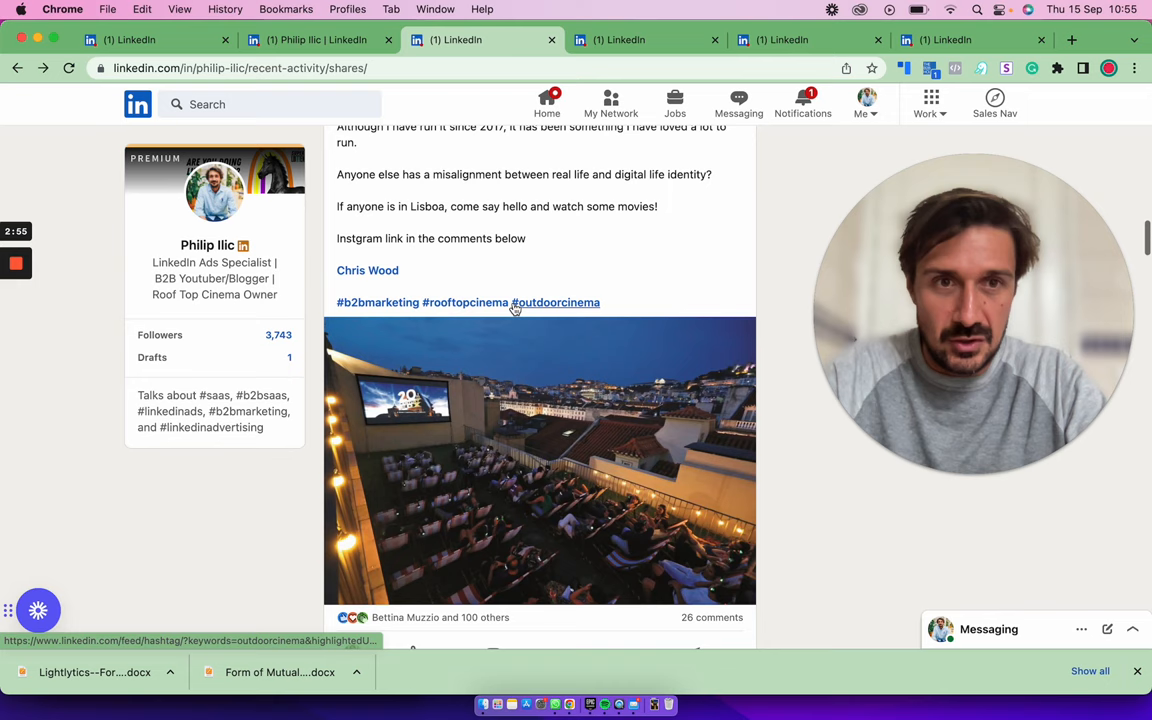
scroll(513, 308, up, 1)
scroll(513, 308, up, 1)
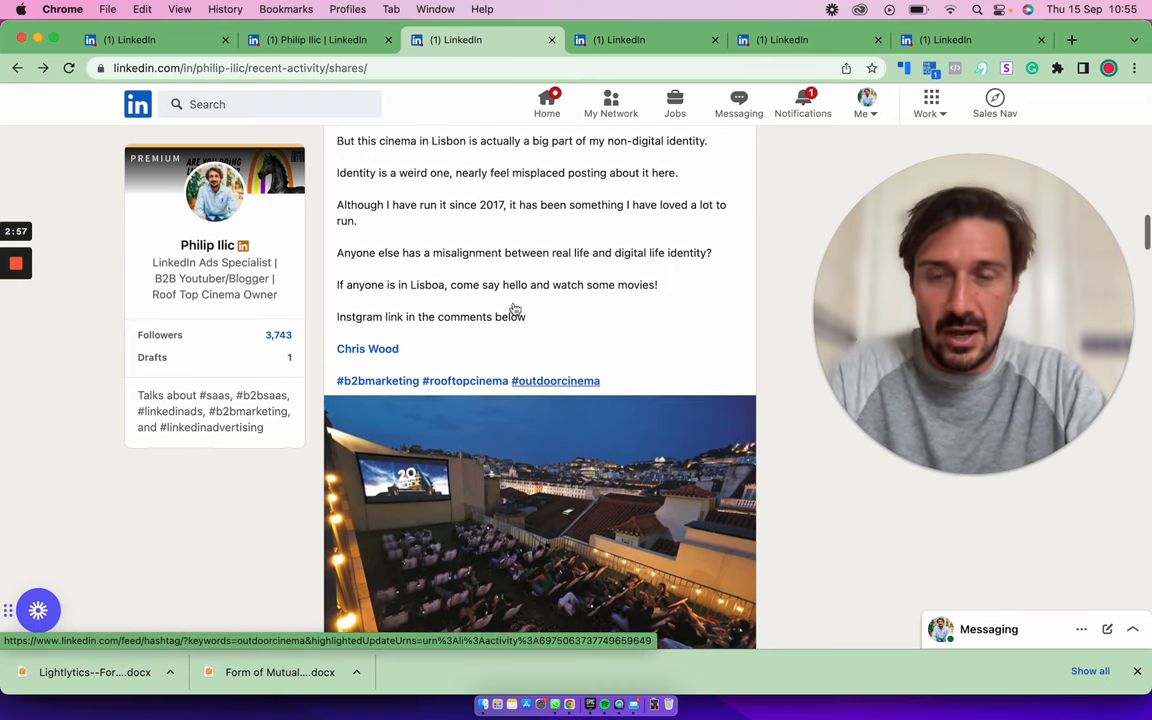
scroll(513, 308, up, 1)
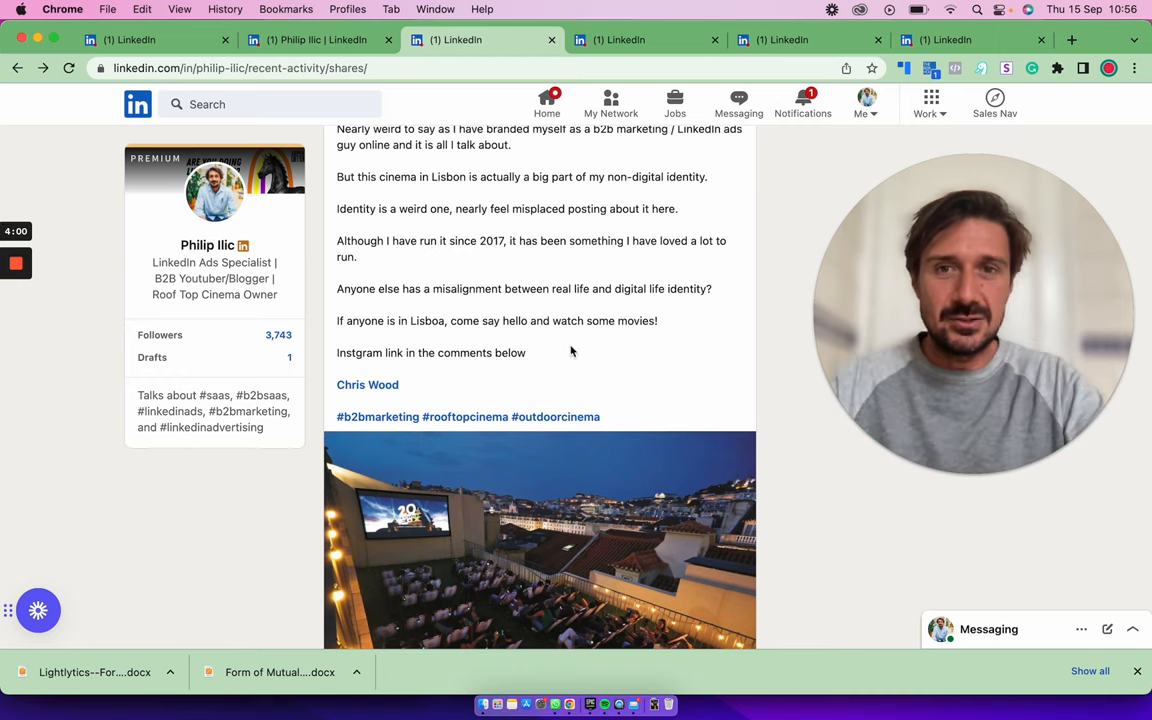
scroll(571, 351, down, 2)
scroll(566, 278, up, 2)
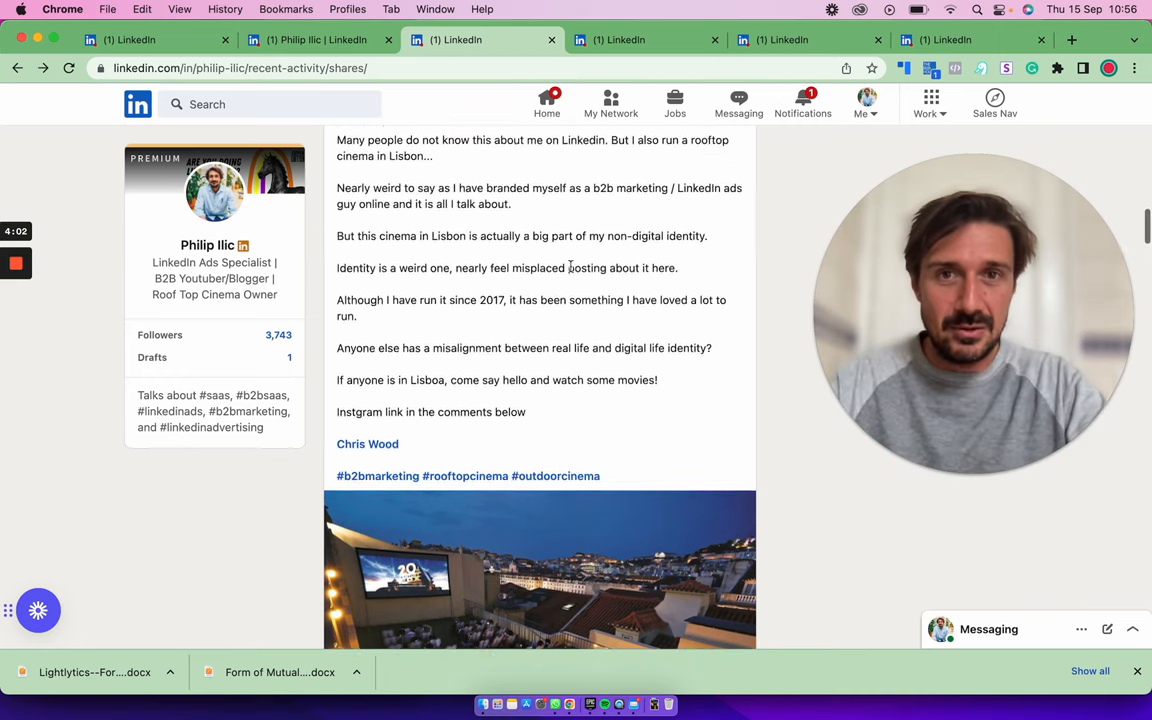
scroll(571, 272, up, 3)
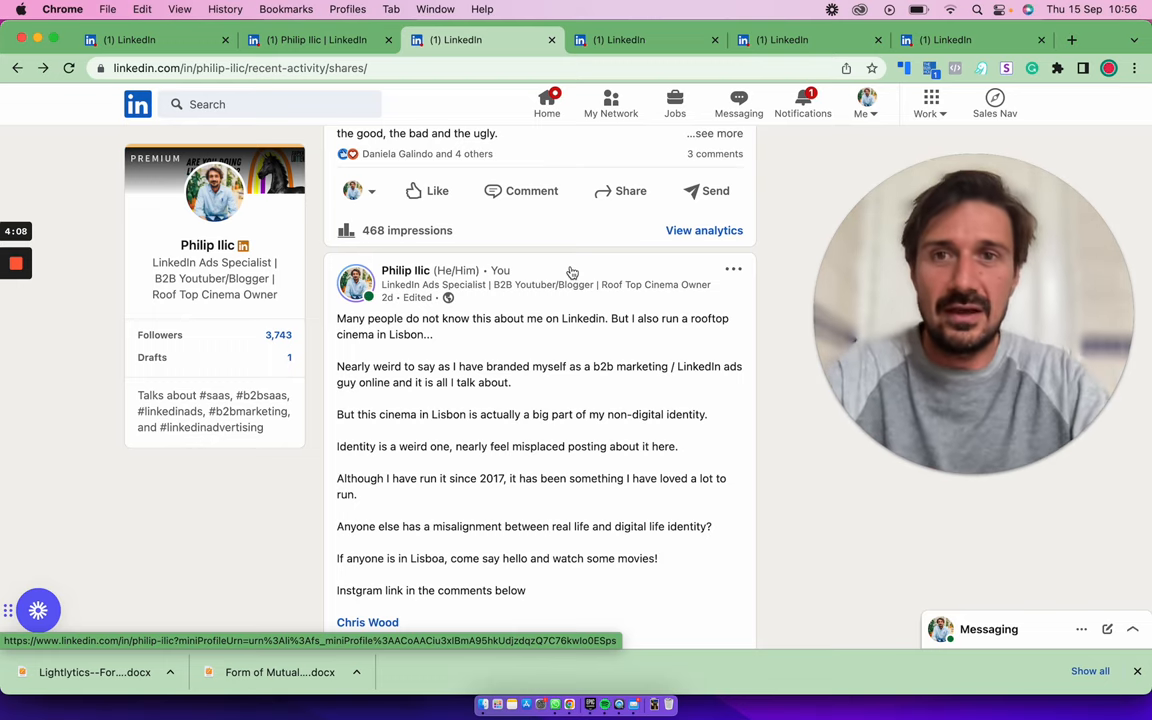
scroll(571, 272, up, 2)
scroll(571, 272, down, 3)
scroll(571, 272, down, 2)
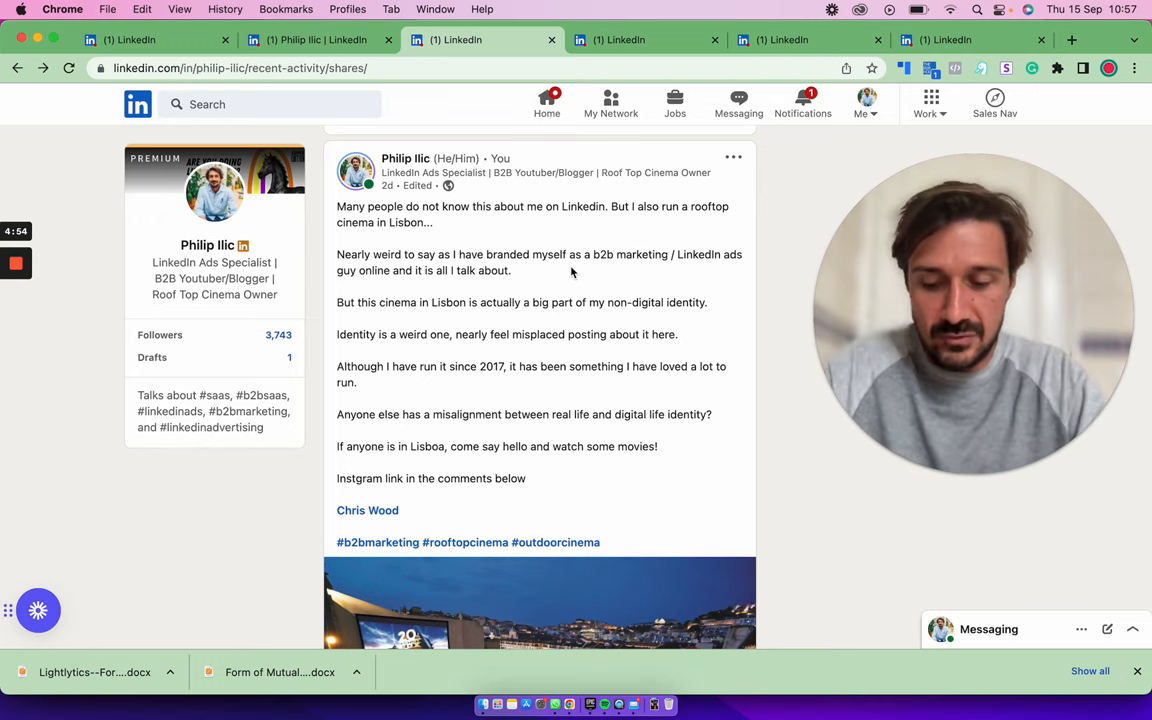
scroll(573, 271, up, 1)
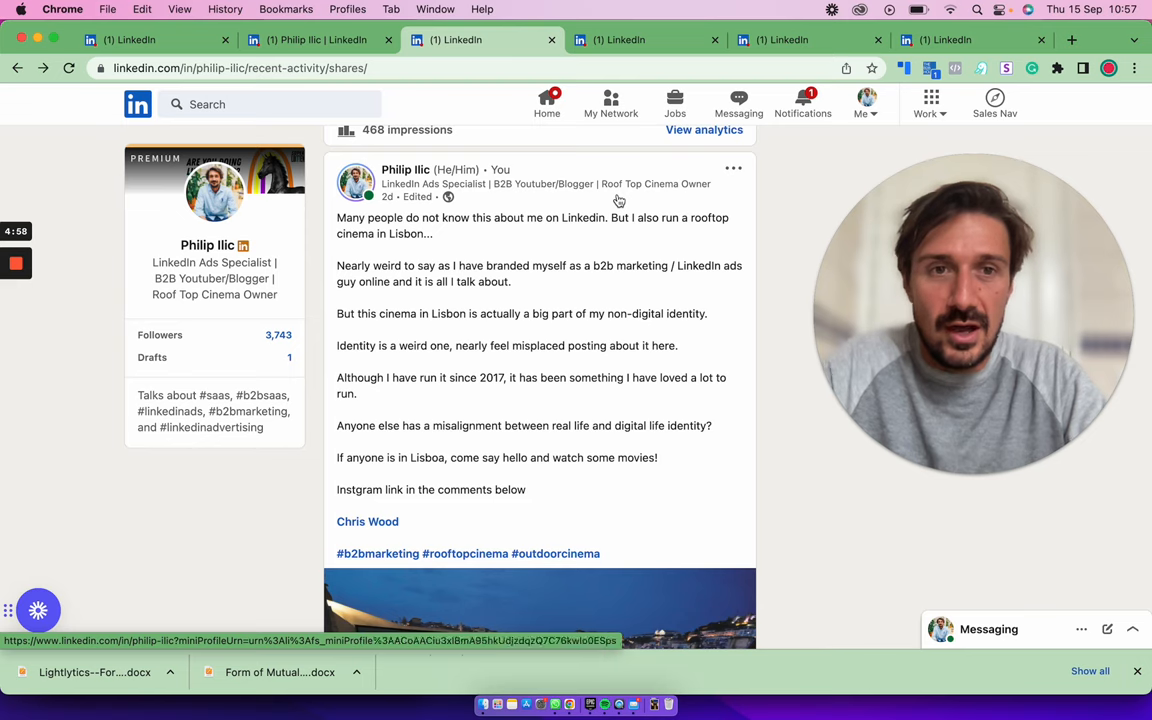
scroll(619, 201, up, 3)
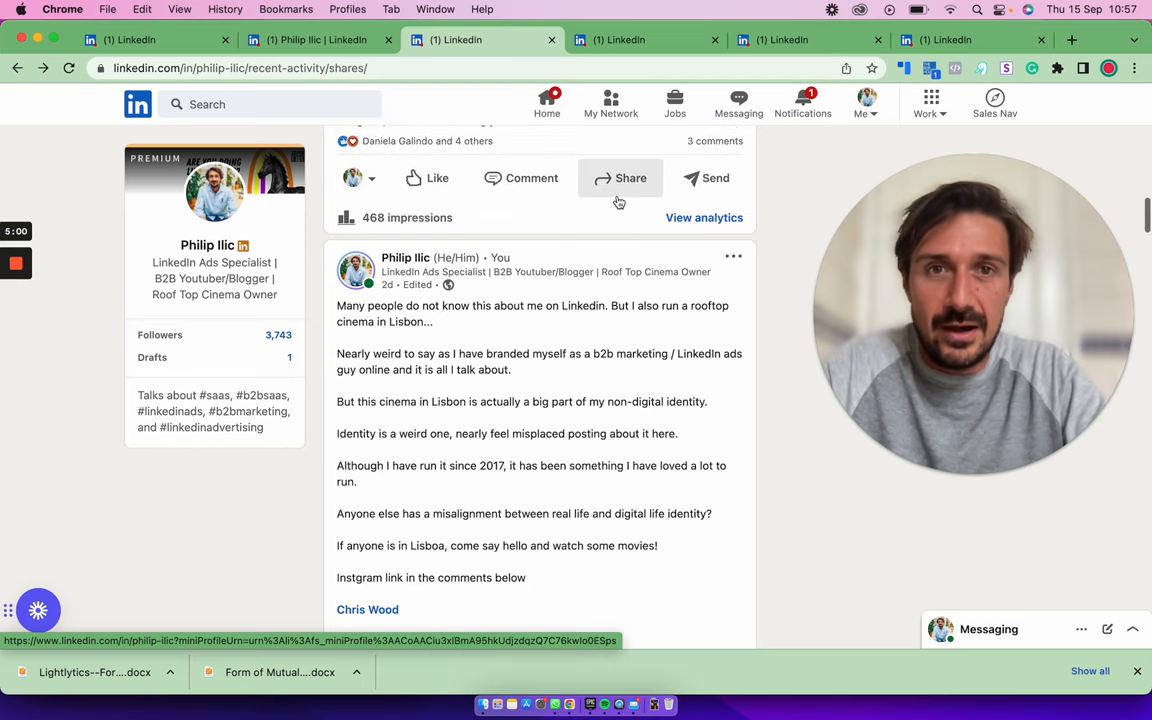
scroll(619, 201, up, 5)
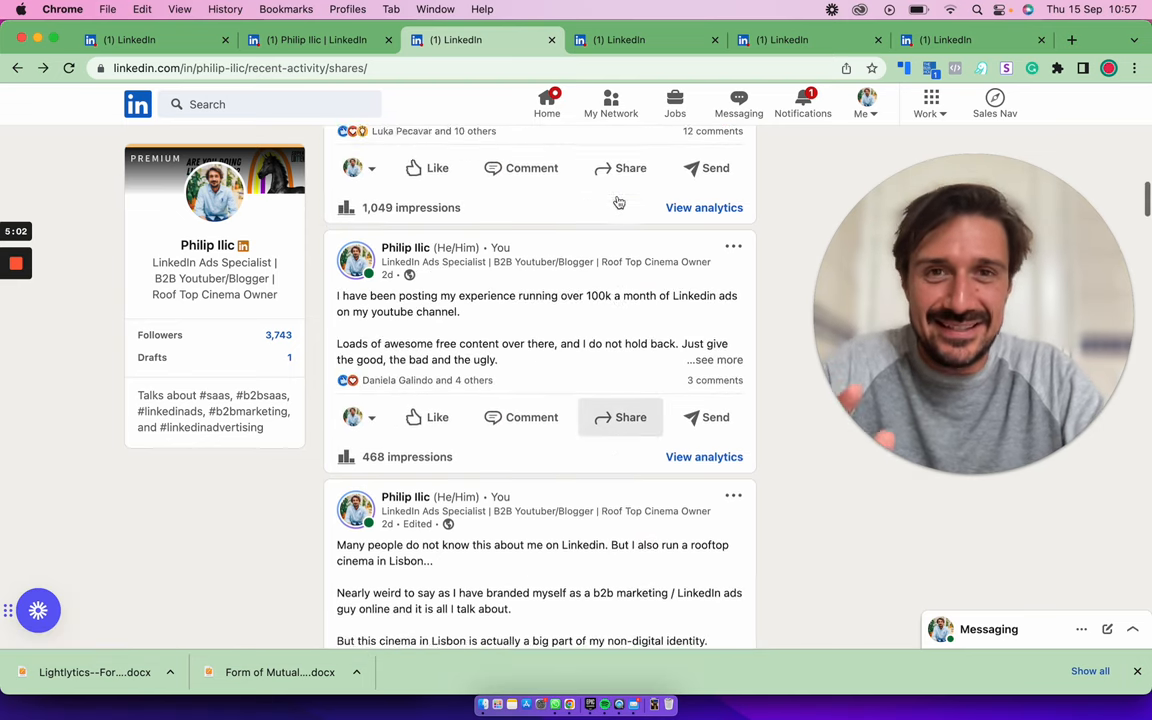
scroll(619, 201, up, 5)
Check 'Who's viewed your profile' (367 viewers over 90 days), then return to the Philip Ilic profile page
click(180, 39)
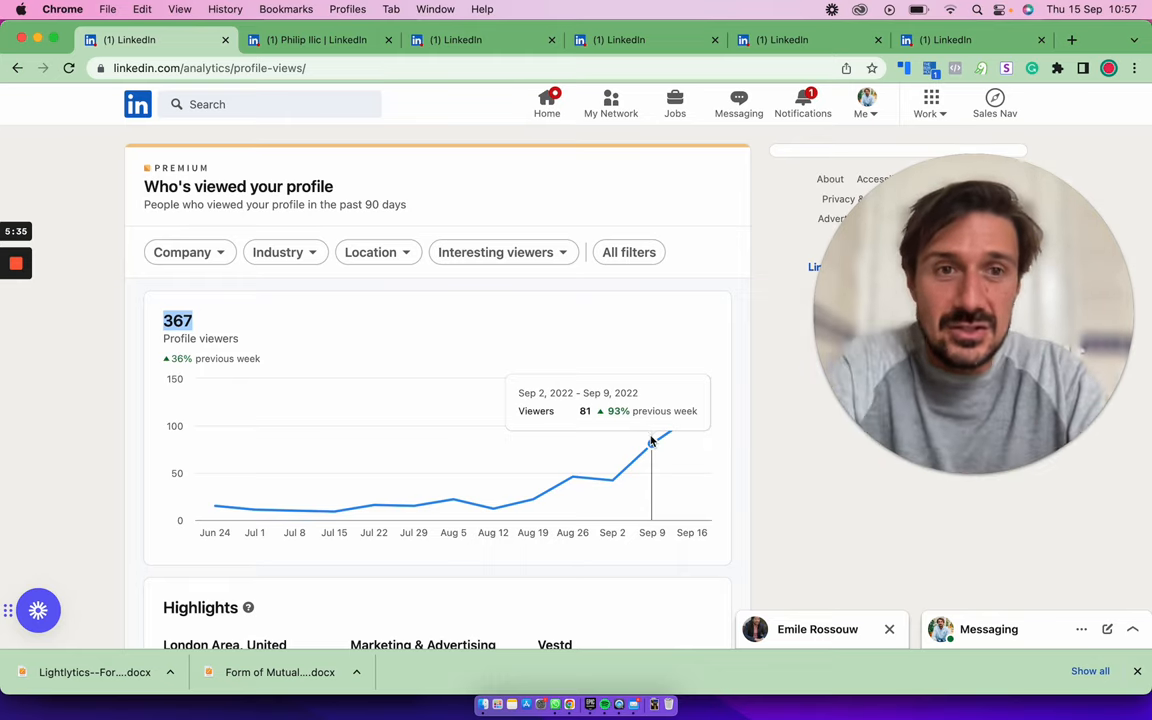
click(322, 47)
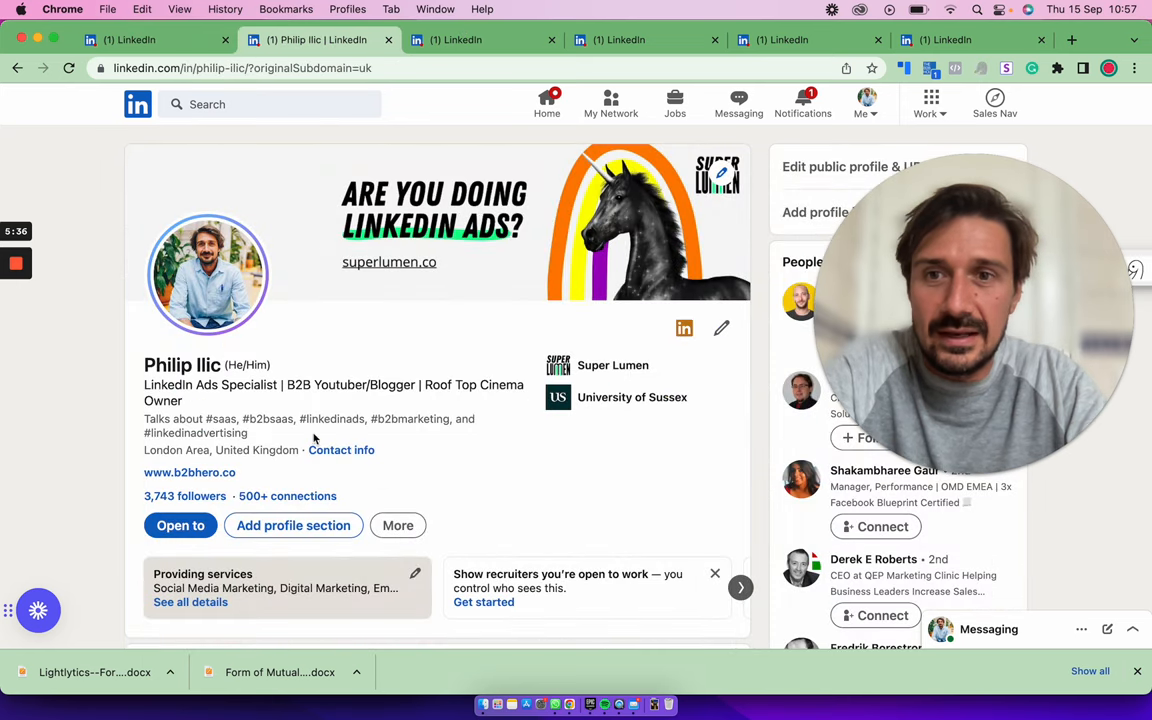